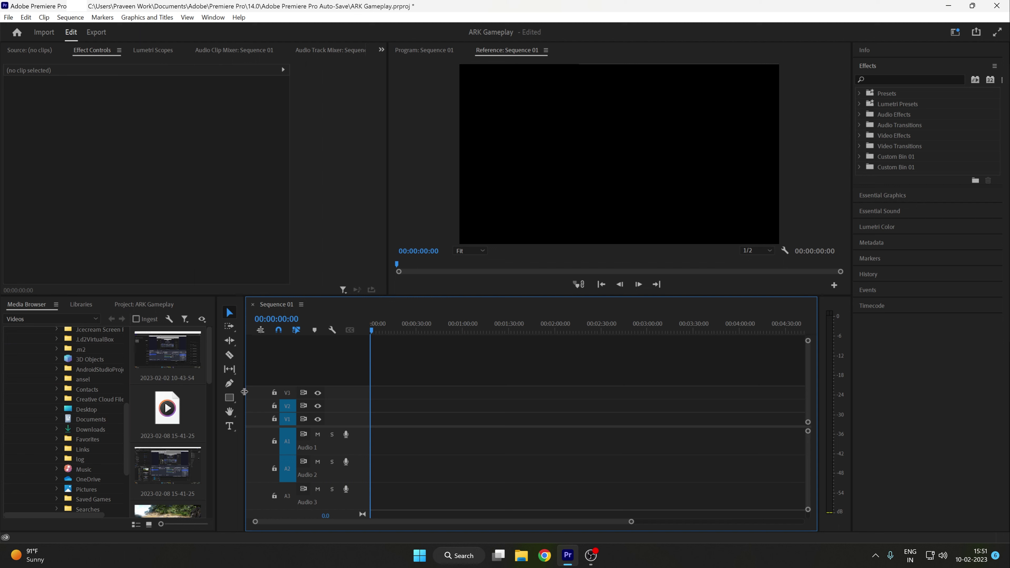
Step: Resize the timeline area and widen the Media Browser to two thumbnail columns
drag(246, 390, 317, 391)
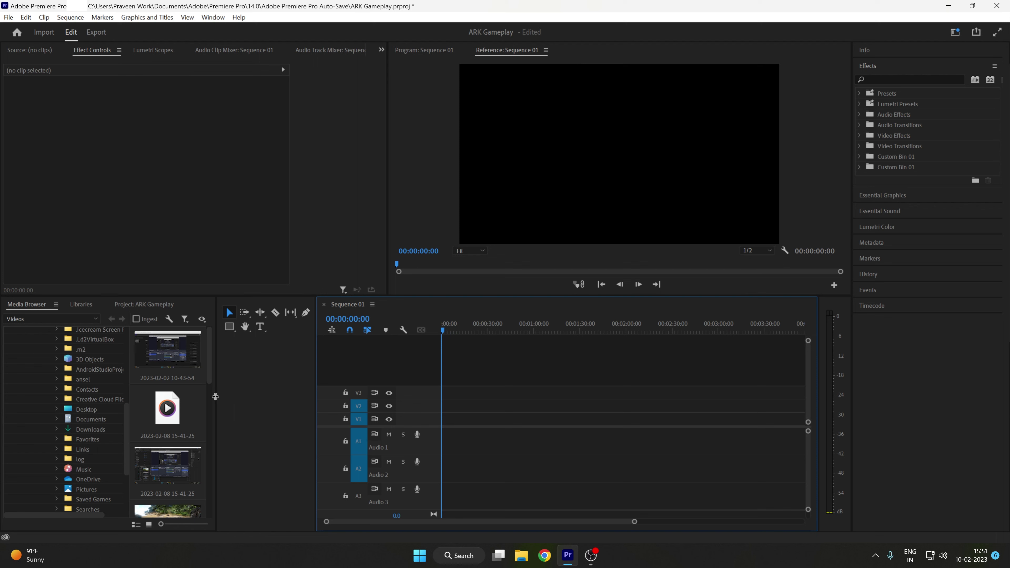
drag(216, 396, 312, 408)
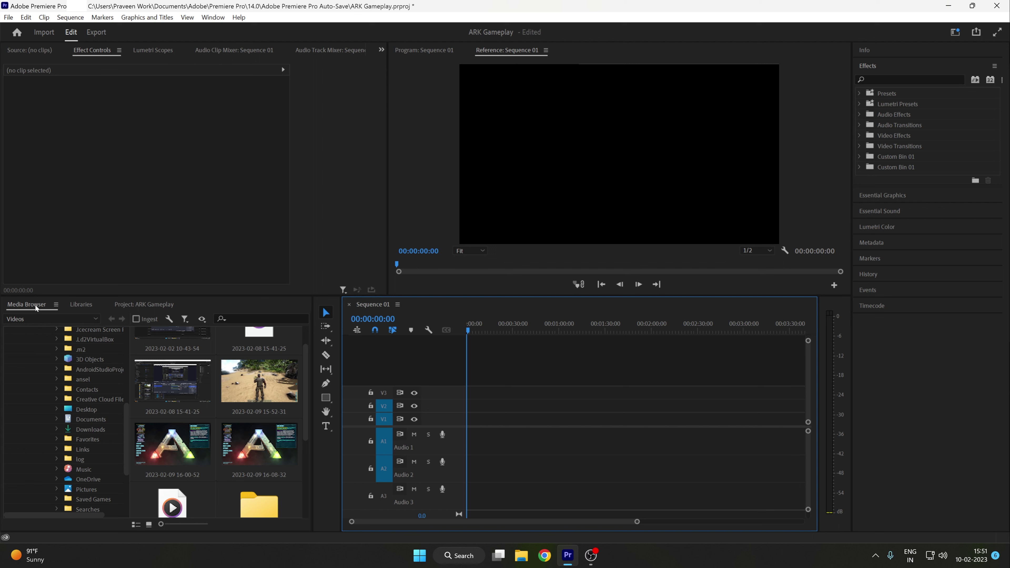
scroll(89, 392, down, 4)
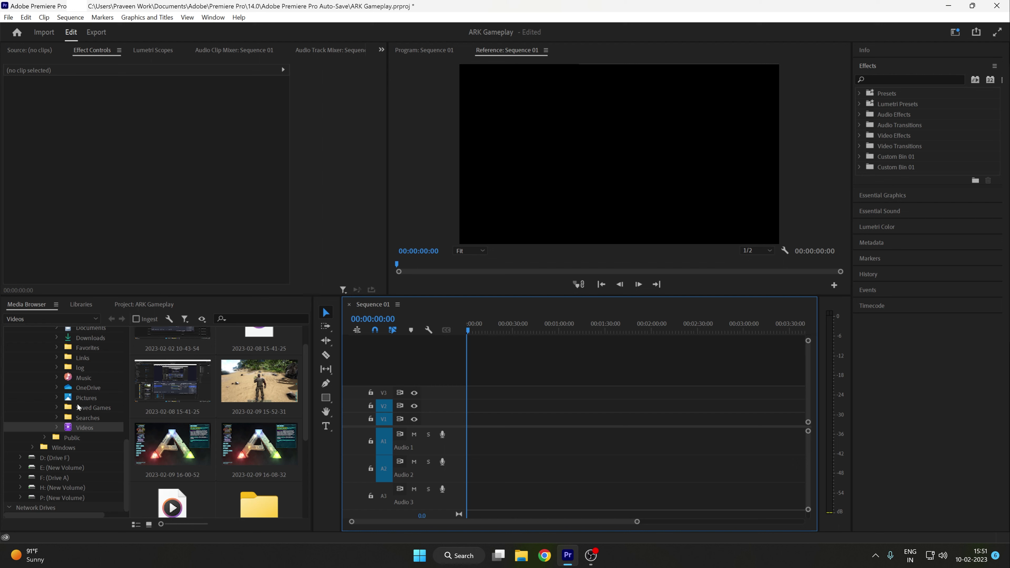
scroll(66, 414, up, 1)
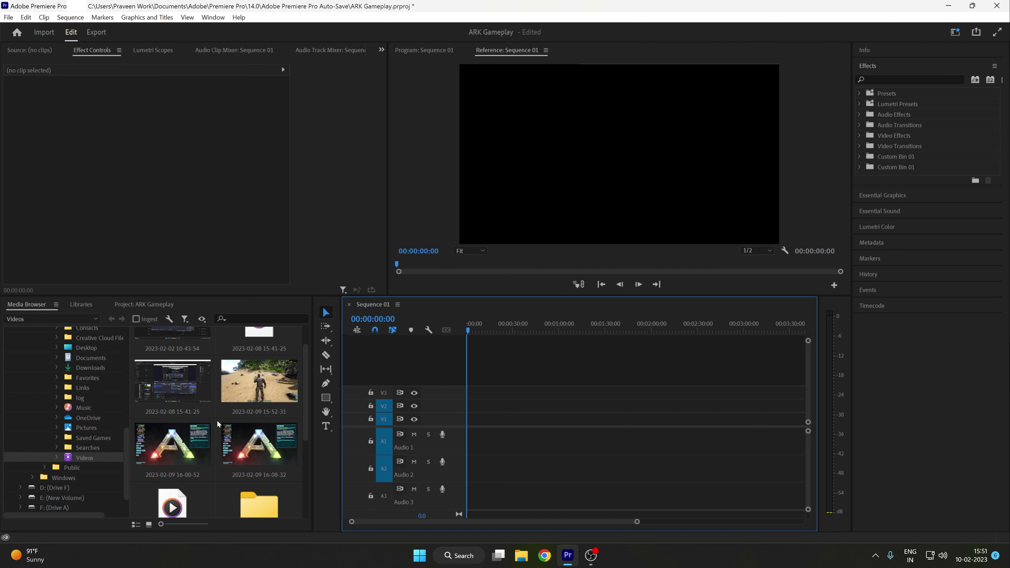
scroll(198, 406, up, 1)
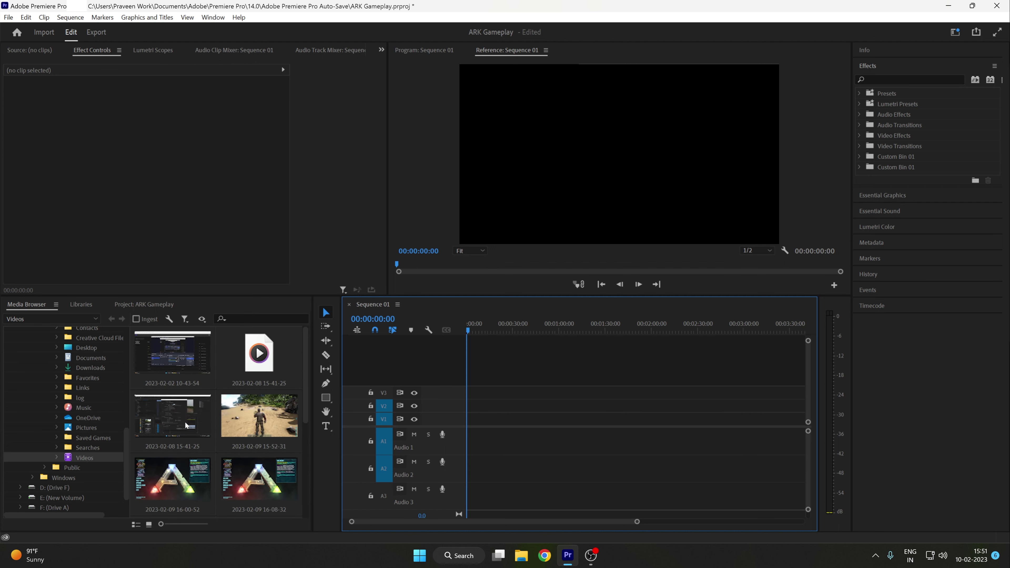
scroll(201, 458, down, 2)
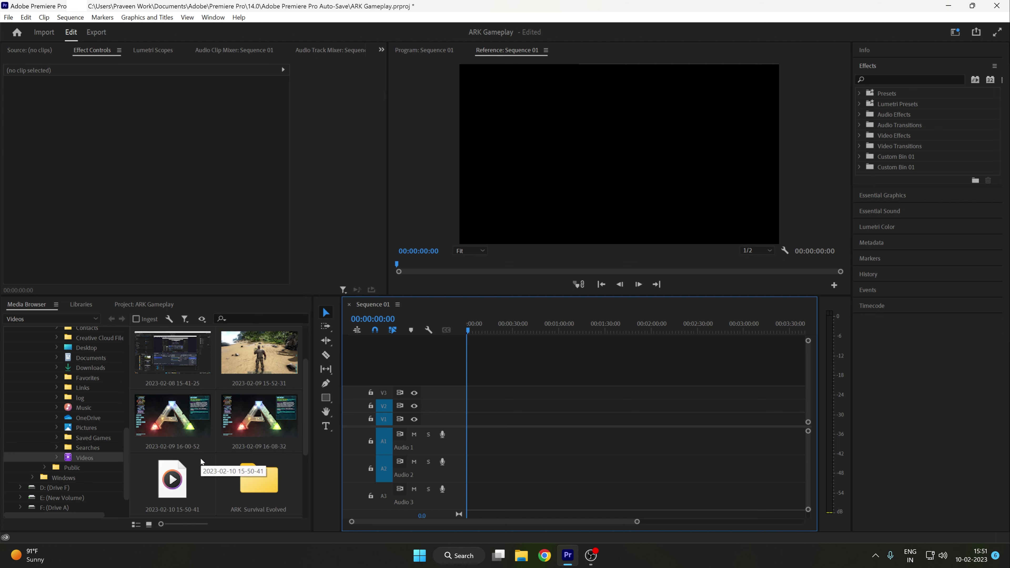
click(253, 351)
mouse_move(253, 351)
mouse_down()
mouse_move(471, 441)
mouse_move(478, 476)
mouse_up()
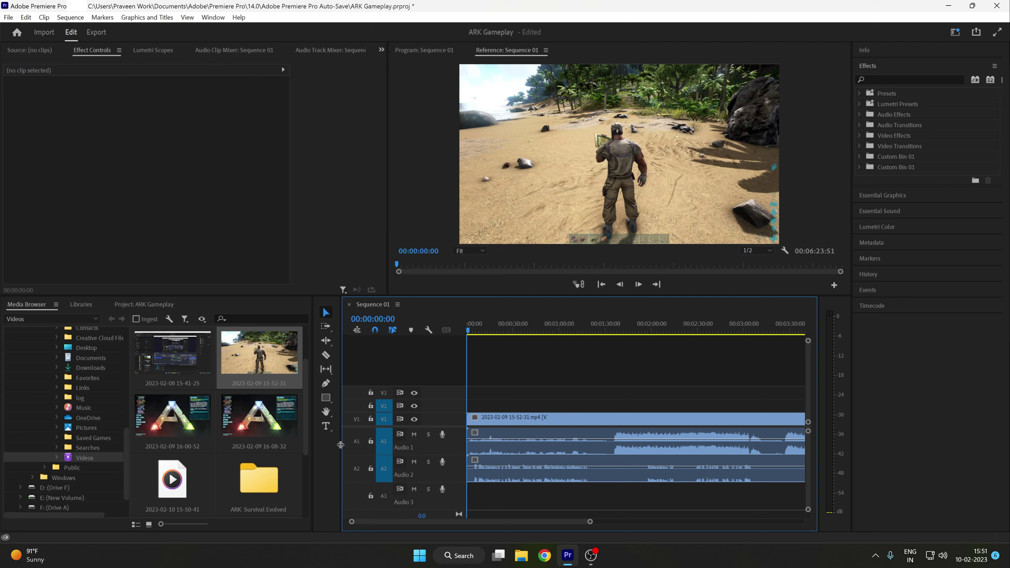
Step: Widen the timeline and zoom out to show the whole 00:06:23:51 gameplay clip
drag(340, 444, 251, 440)
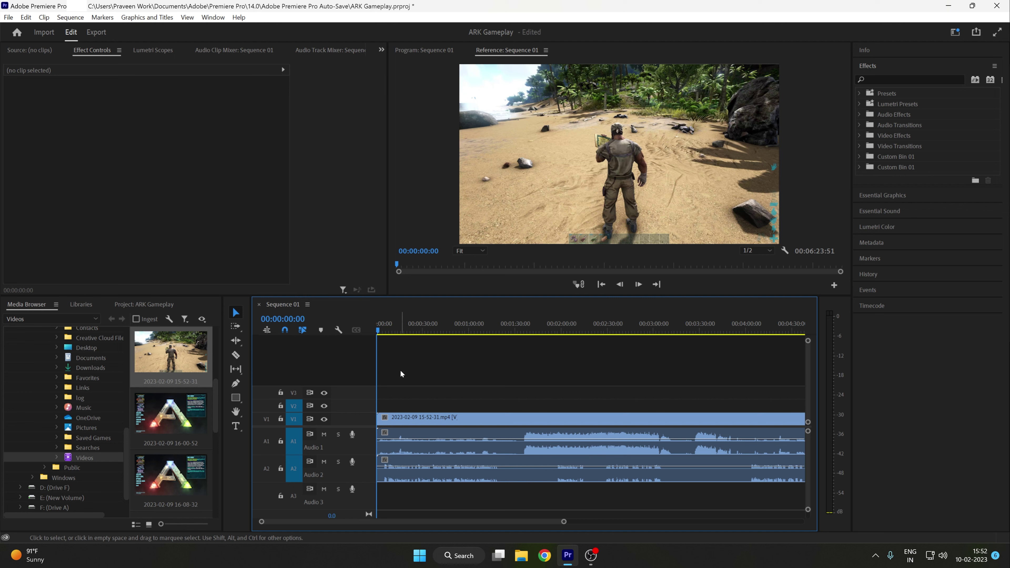
click(437, 418)
mouse_move(437, 331)
mouse_down()
mouse_move(609, 352)
mouse_move(387, 393)
mouse_up()
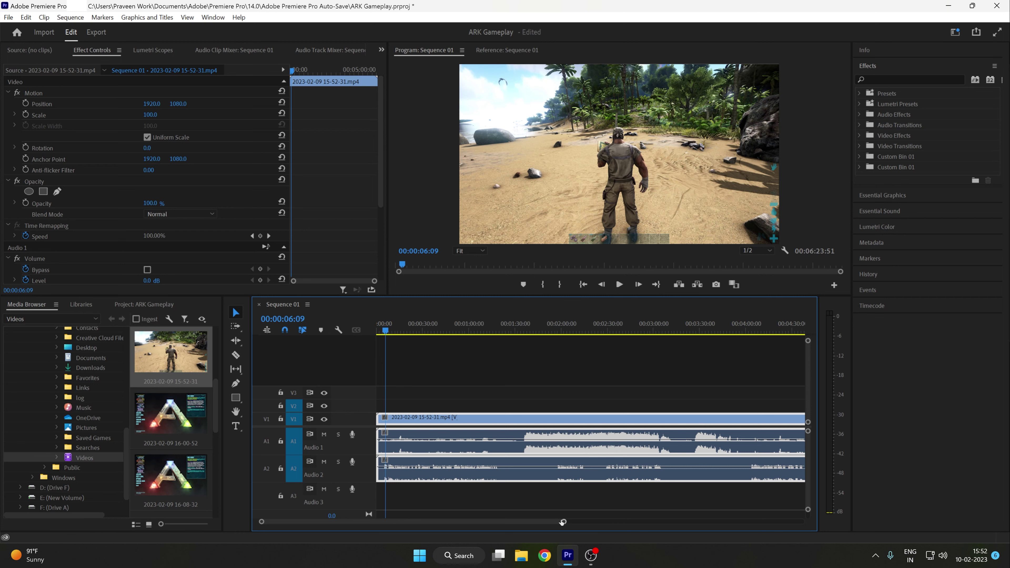
drag(563, 522, 650, 522)
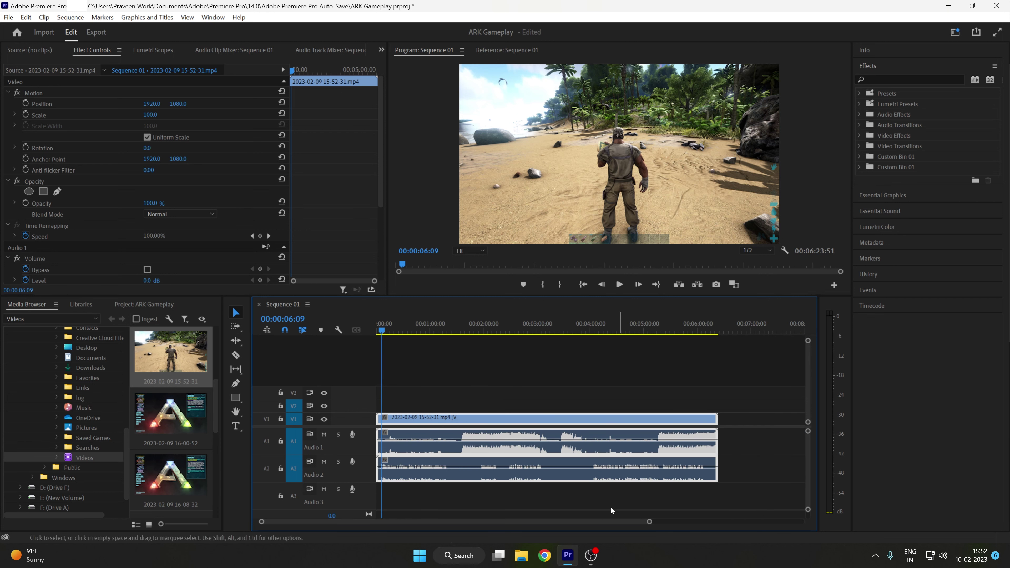
Step: Unlink the gameplay clip and delete its Audio 2 portion
click(498, 398)
right_click(513, 420)
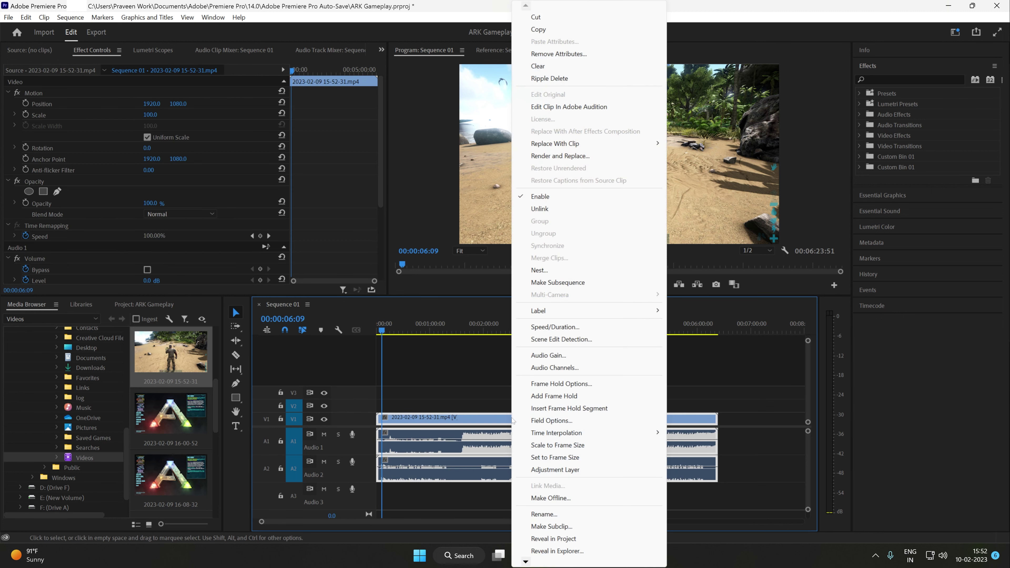
click(539, 208)
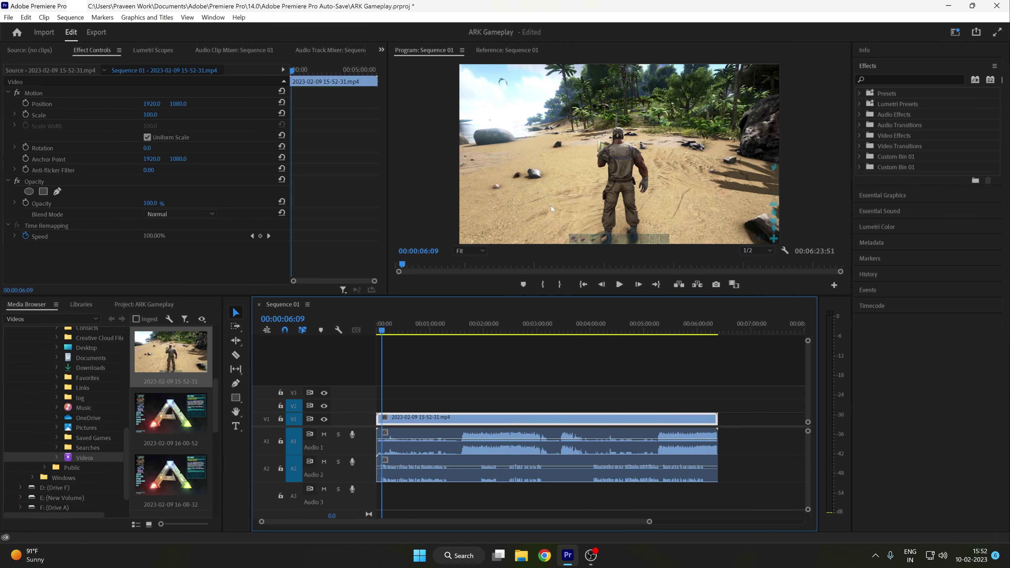
click(540, 473)
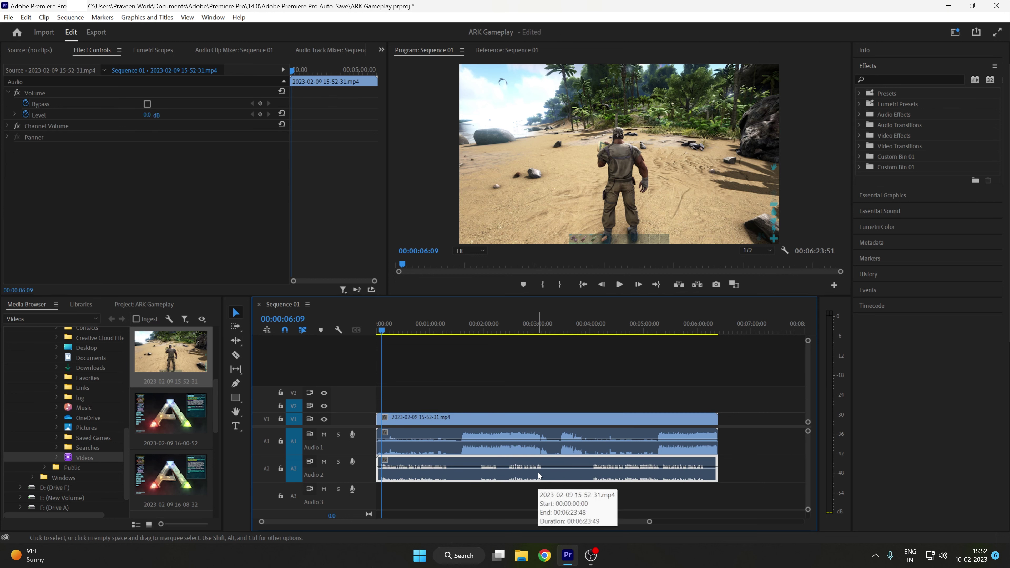
key(Delete)
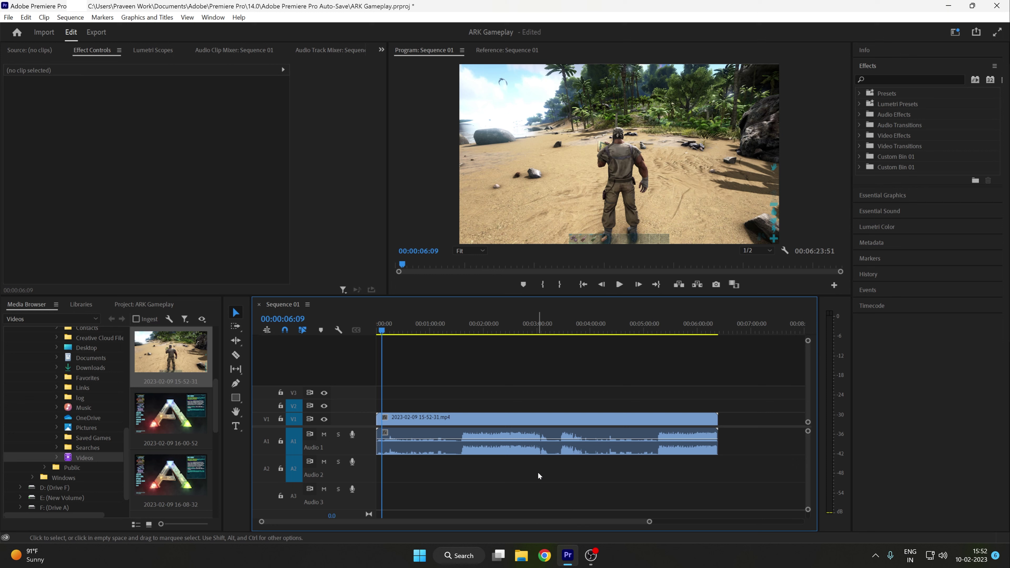
Step: Relink the video with Audio 1, then play the sequence from about 19 seconds
drag(513, 399, 528, 457)
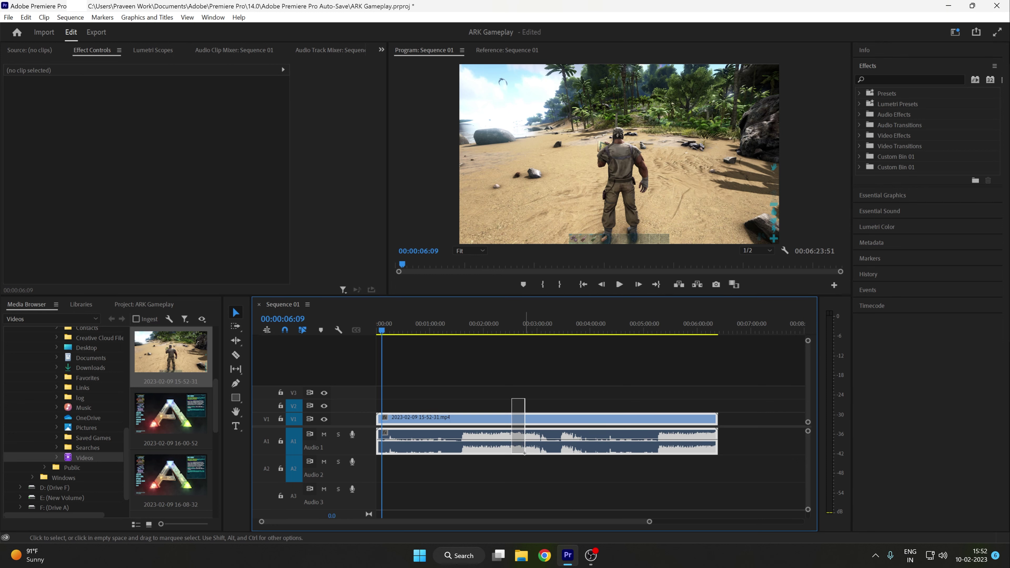
right_click(527, 418)
click(551, 199)
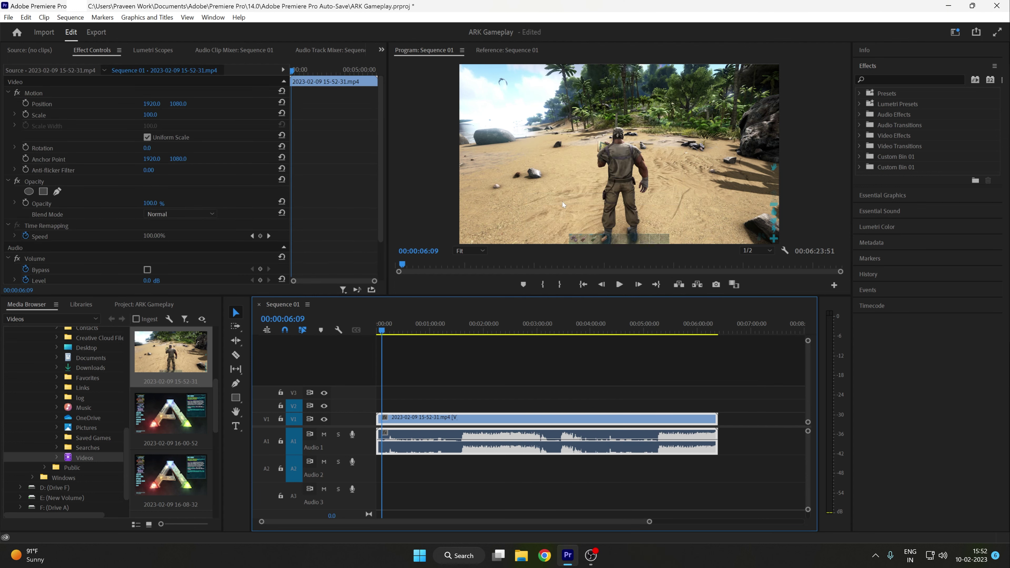
click(451, 377)
click(393, 361)
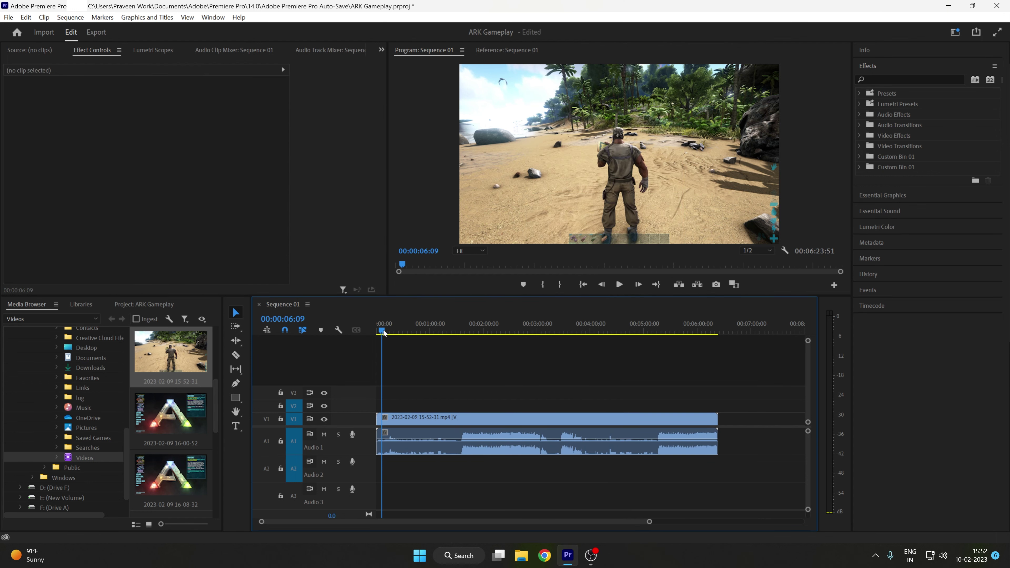
key(space)
click(408, 361)
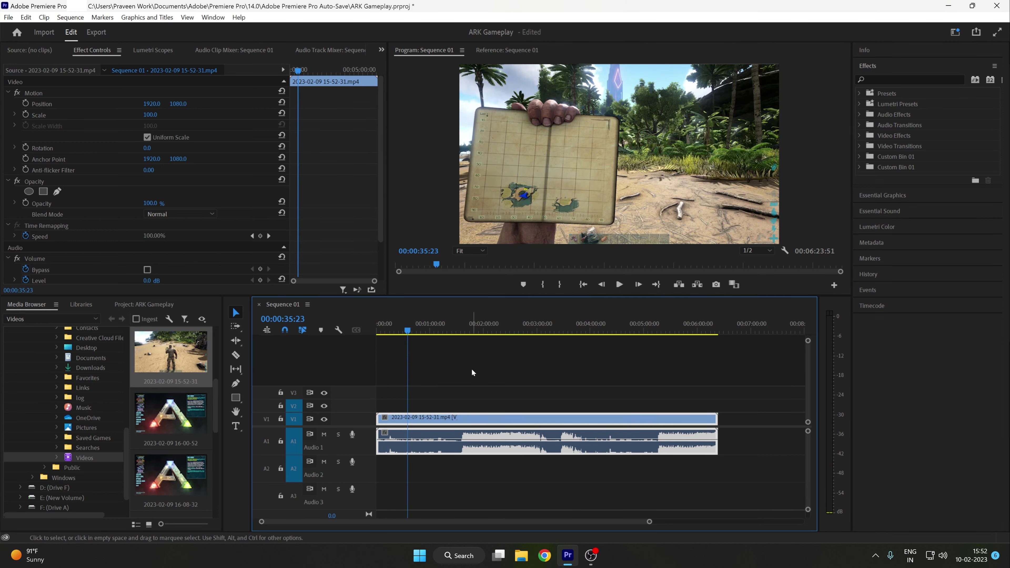
key(space)
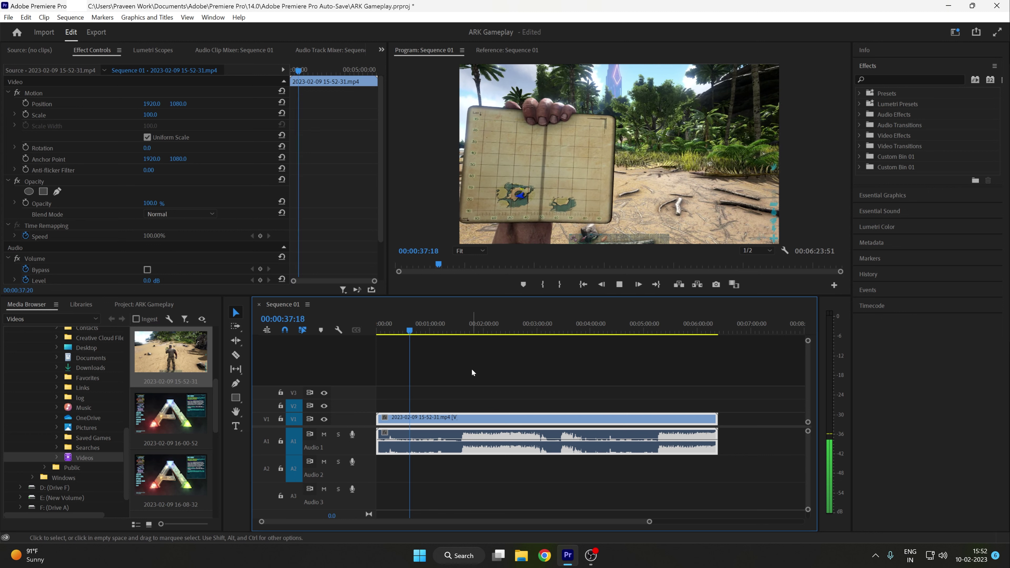
key(space)
mouse_move(471, 331)
mouse_down()
mouse_move(483, 335)
mouse_move(374, 324)
mouse_up()
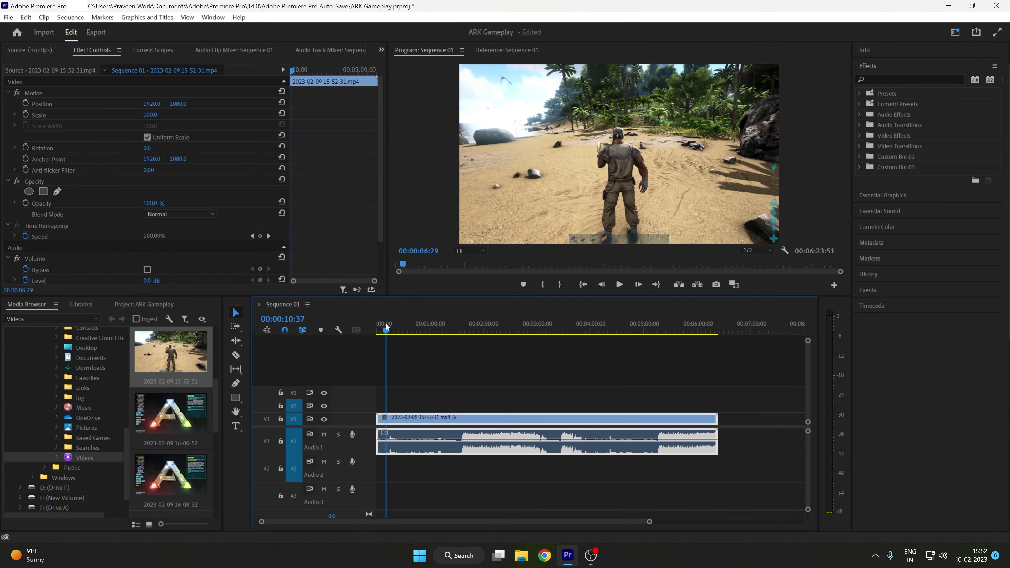
drag(377, 325, 387, 326)
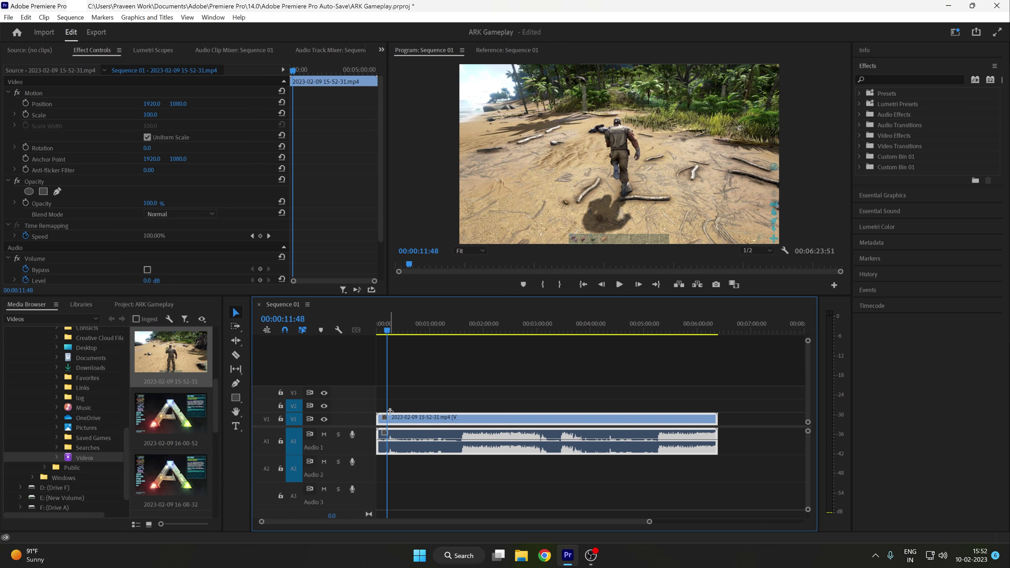
drag(382, 333, 550, 354)
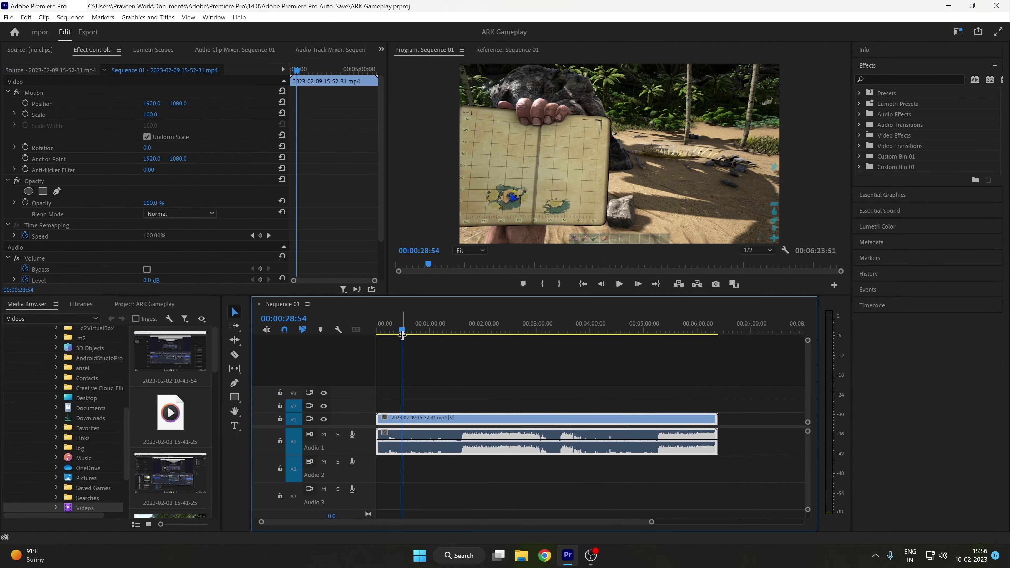
drag(402, 335, 379, 330)
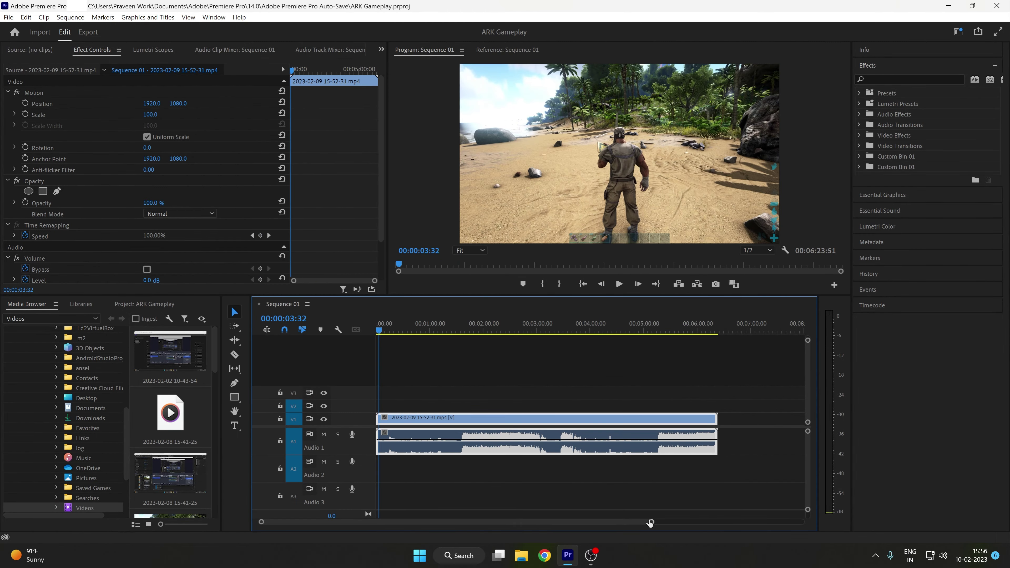
mouse_move(651, 522)
mouse_down()
mouse_move(476, 526)
mouse_move(494, 522)
mouse_up()
Step: Split the gameplay at 00:01:24:50 and the end of the unwanted stretch, leaving 00:03:42:34
key(c)
key(ctrl+k)
mouse_move(440, 330)
mouse_down()
mouse_move(641, 338)
mouse_move(609, 333)
mouse_up()
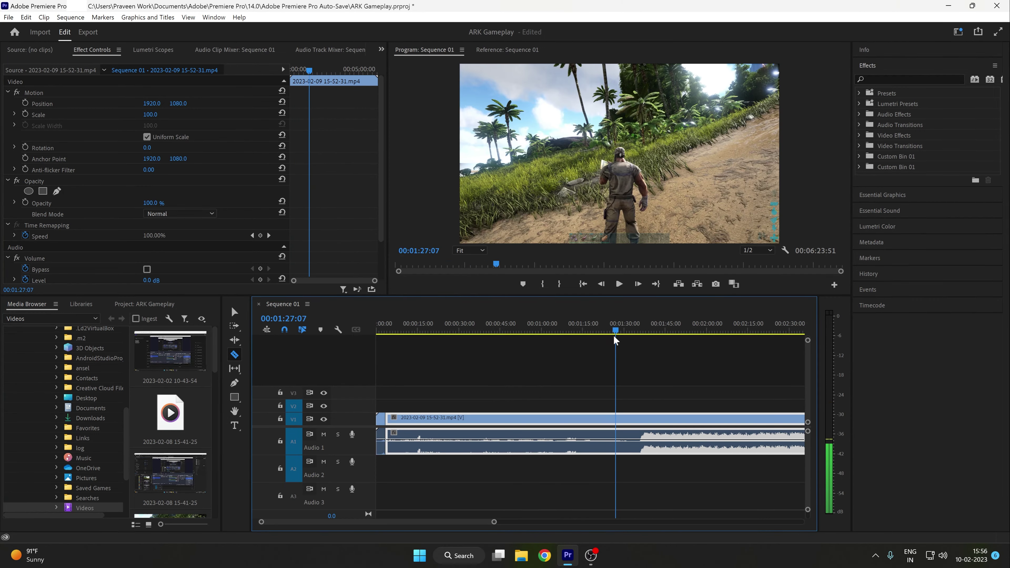
key(ctrl+k)
drag(439, 525, 675, 521)
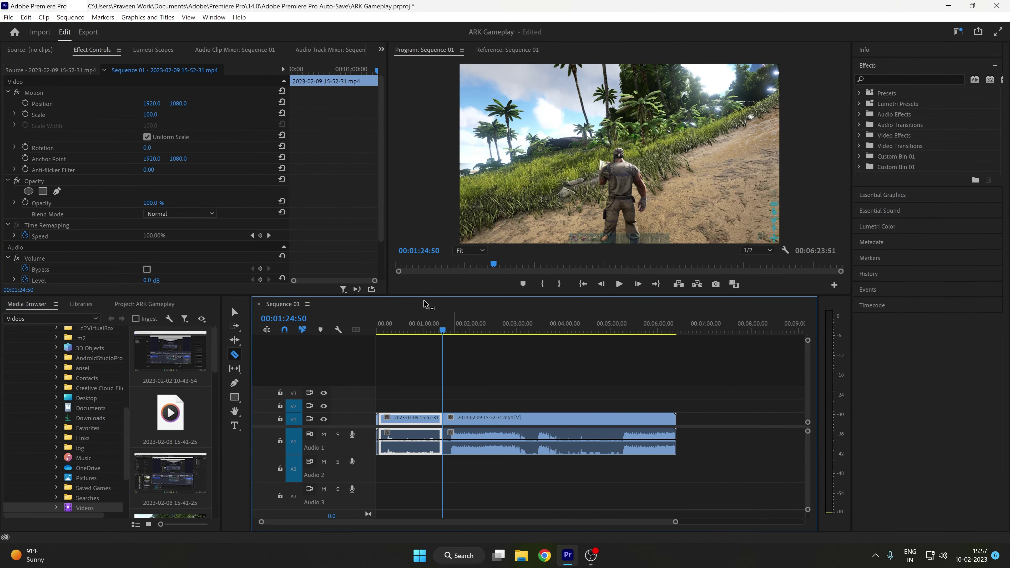
mouse_move(439, 331)
mouse_down()
mouse_move(670, 338)
mouse_move(525, 376)
mouse_move(662, 414)
mouse_move(516, 418)
mouse_move(527, 420)
mouse_up()
key(ctrl+k)
click(516, 418)
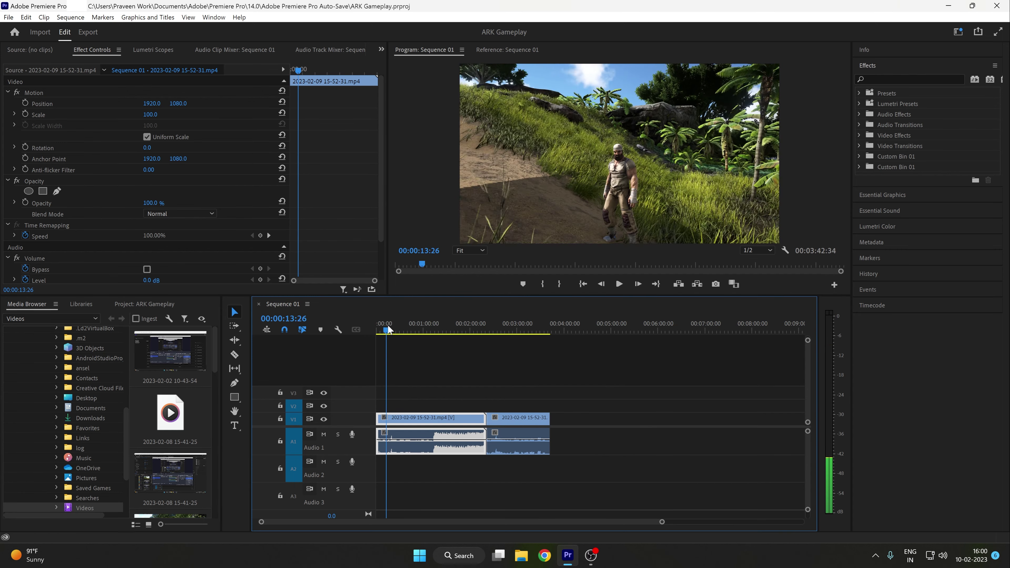
drag(388, 329, 400, 332)
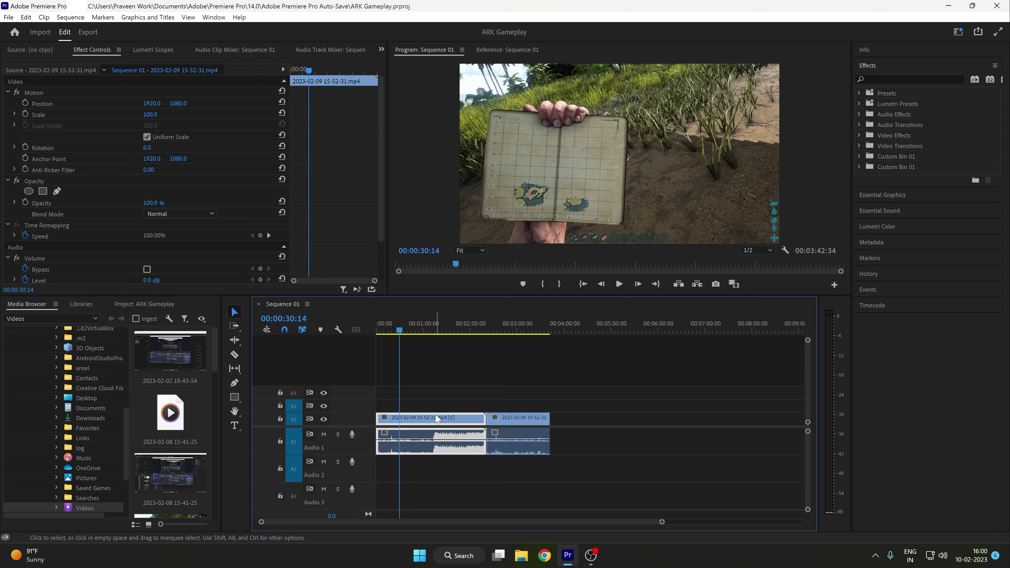
Step: In Lumetri Color, warm the temperature to 4.7 and lower Blacks to -10.9
click(881, 226)
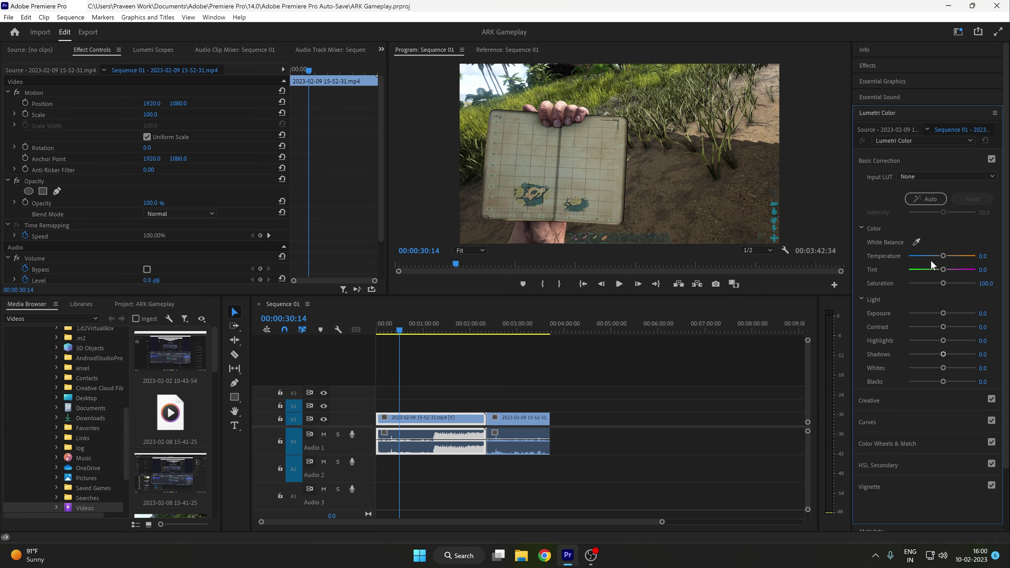
drag(943, 255, 942, 256)
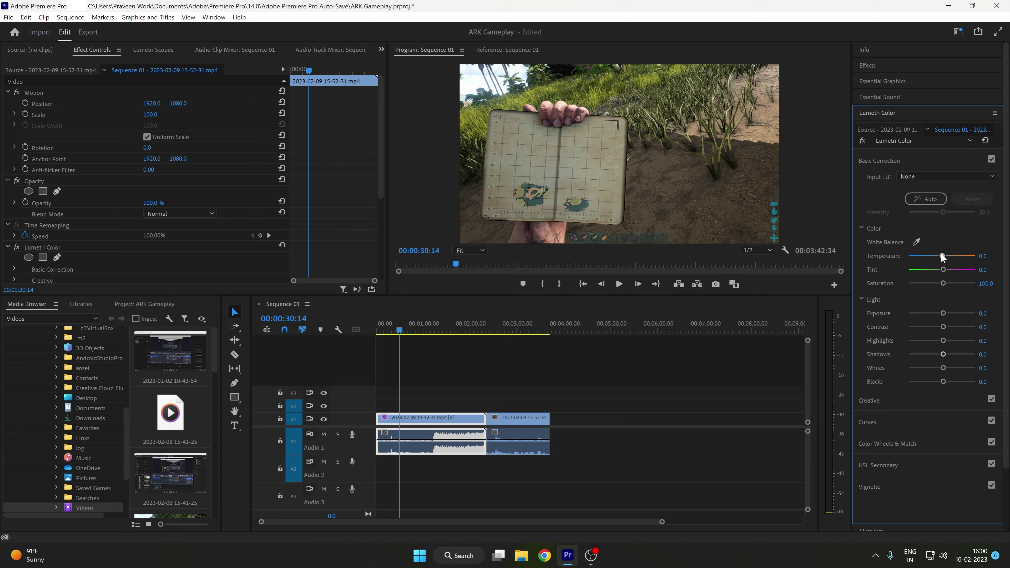
scroll(911, 336, down, 2)
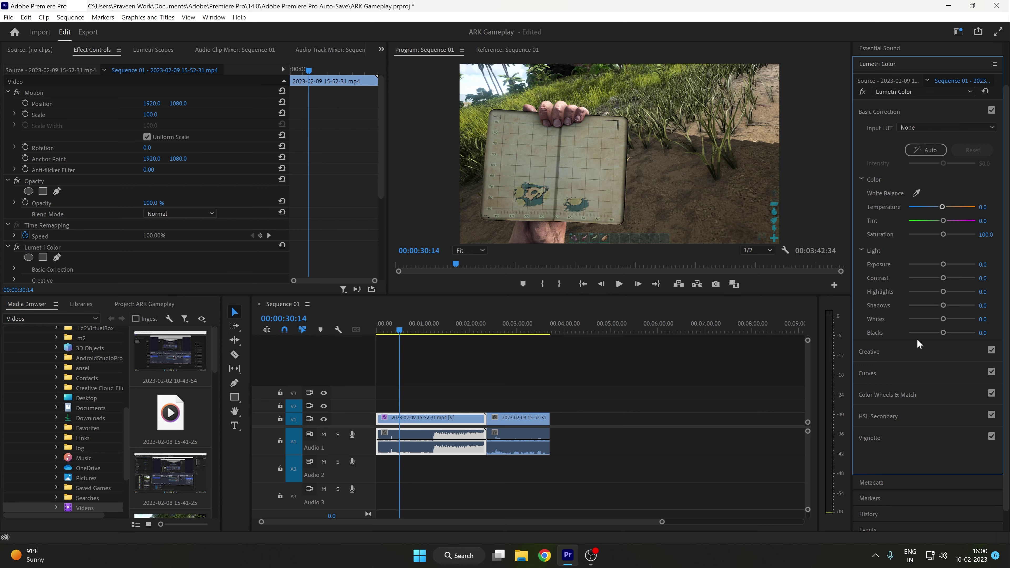
drag(939, 332, 938, 330)
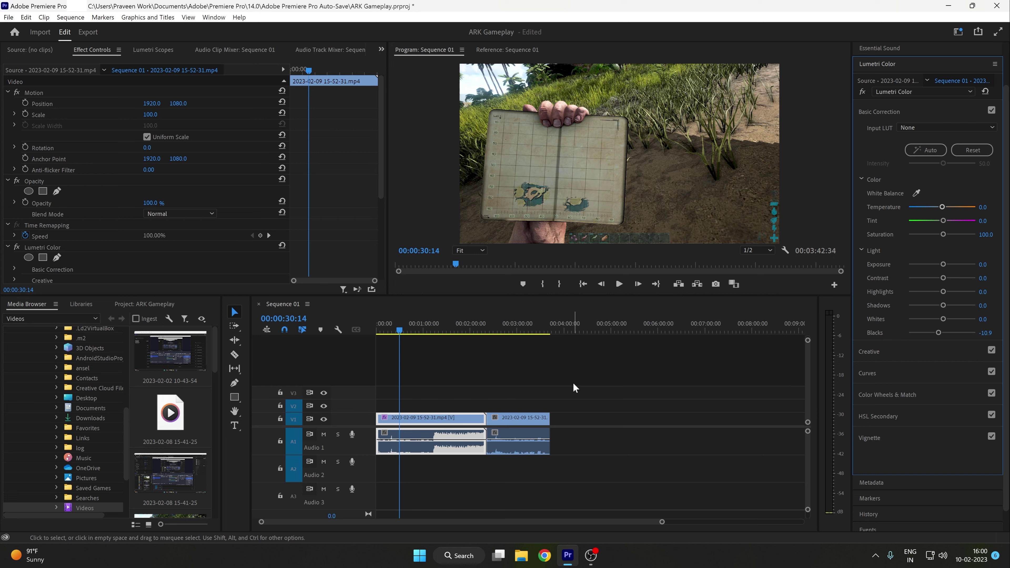
click(511, 369)
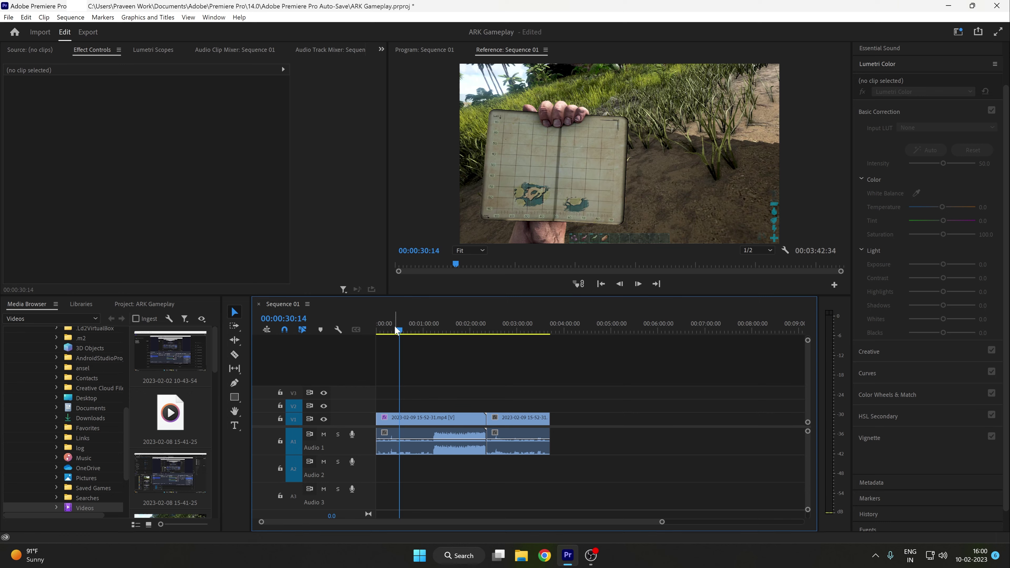
Step: Scrub the playhead to about 00:01:01 to check the graded footage
drag(396, 329, 423, 331)
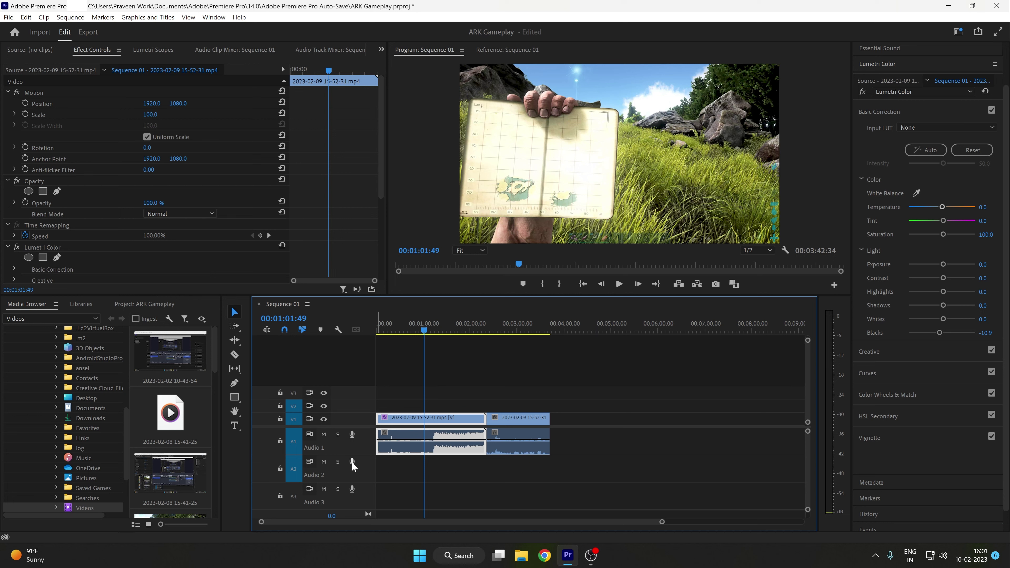
Step: Set Audio 2's voice-over record source to Microphone (NVIDIA RTX Voice)
right_click(365, 465)
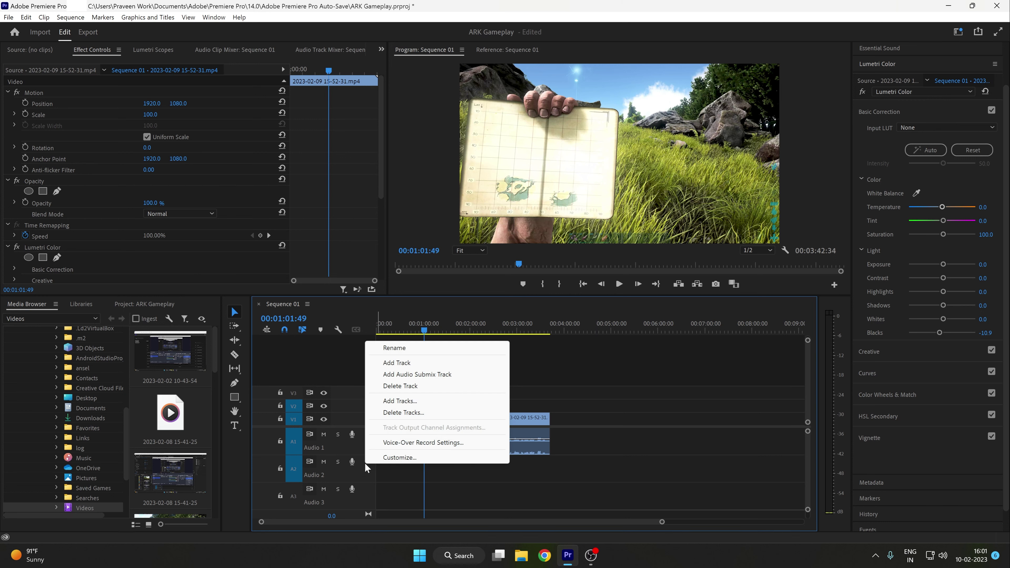
click(392, 446)
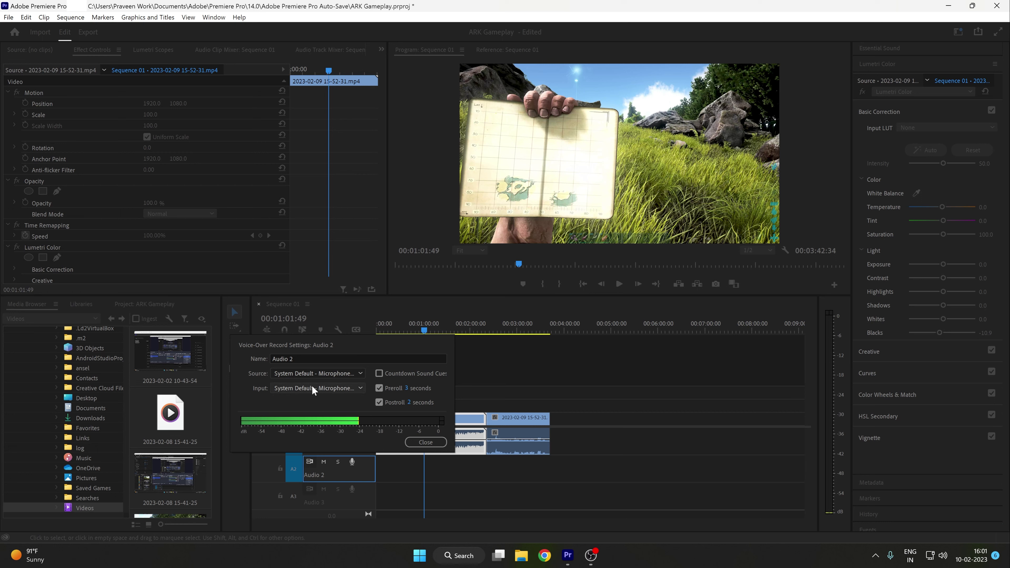
click(289, 375)
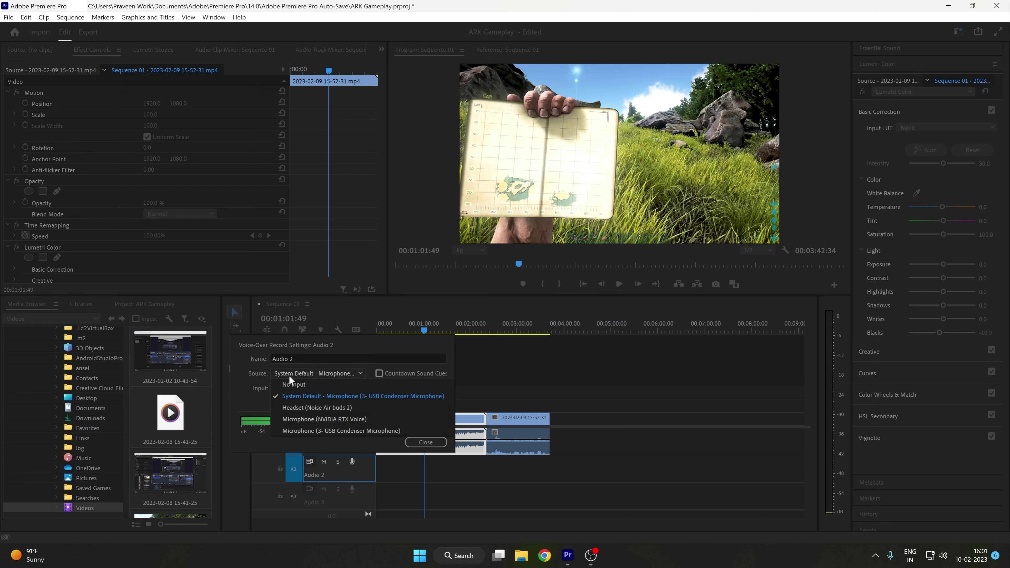
click(302, 419)
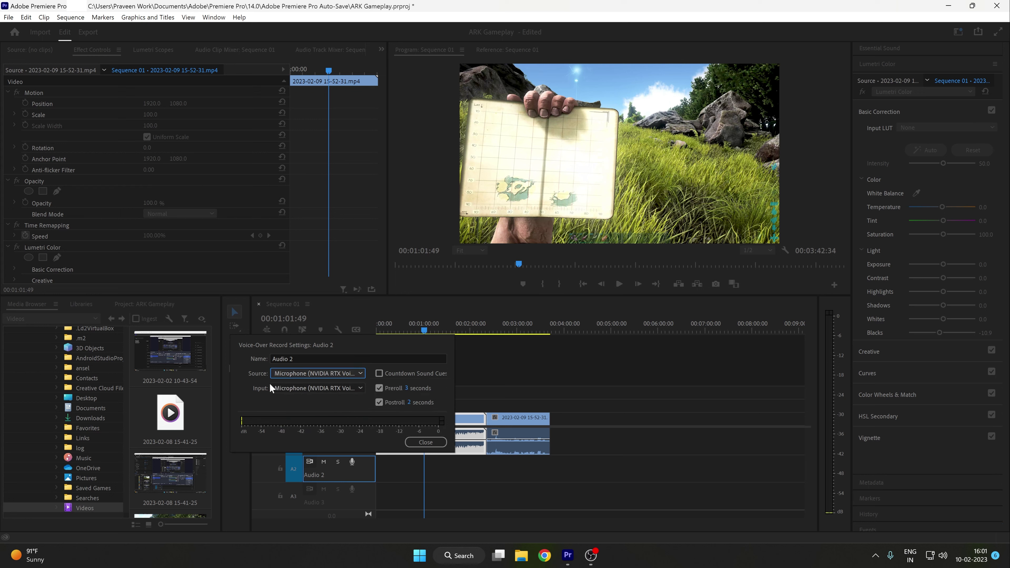
click(440, 442)
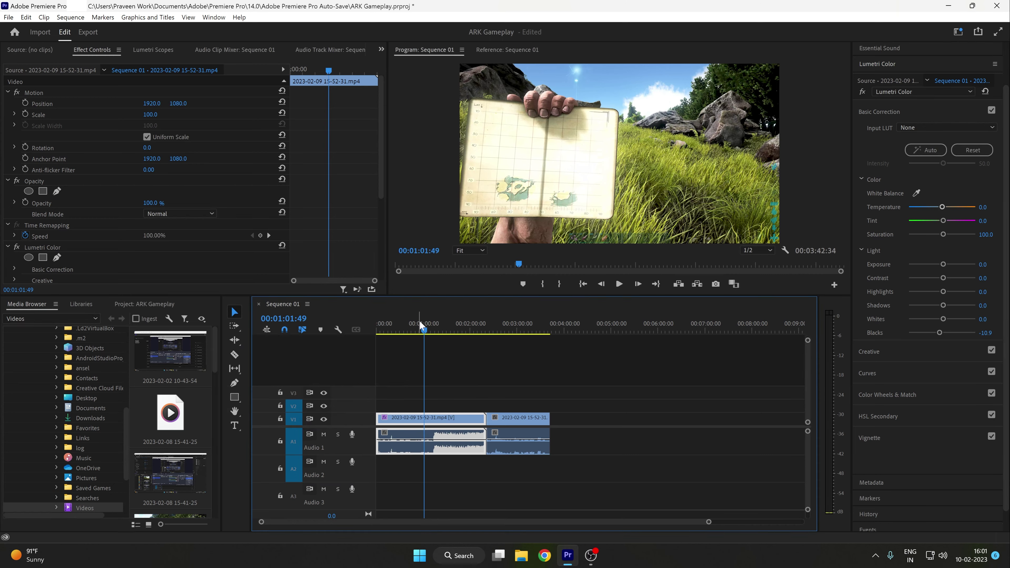
drag(424, 326, 377, 335)
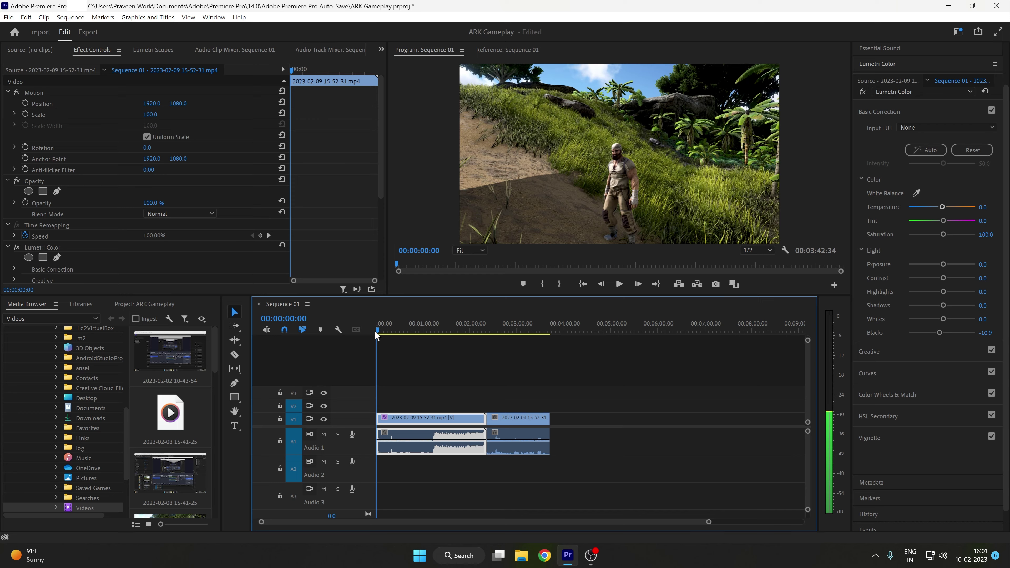
Step: Record narration onto Audio 2 from about one minute in, then unmute Audio 1
mouse_move(375, 331)
mouse_down()
mouse_move(430, 337)
mouse_move(409, 334)
mouse_up()
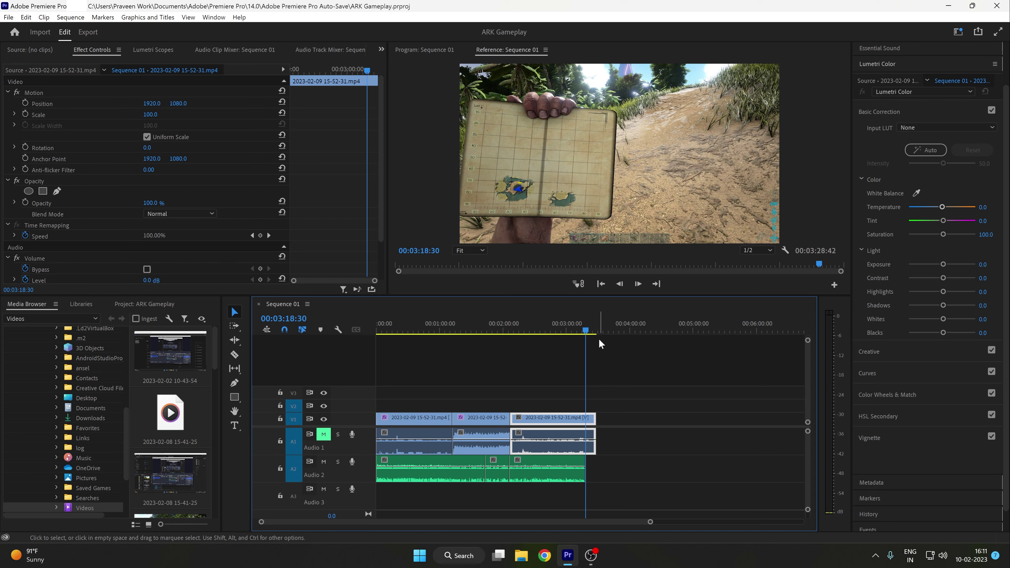
mouse_move(589, 328)
mouse_down()
mouse_move(460, 329)
mouse_move(567, 334)
mouse_move(520, 334)
mouse_up()
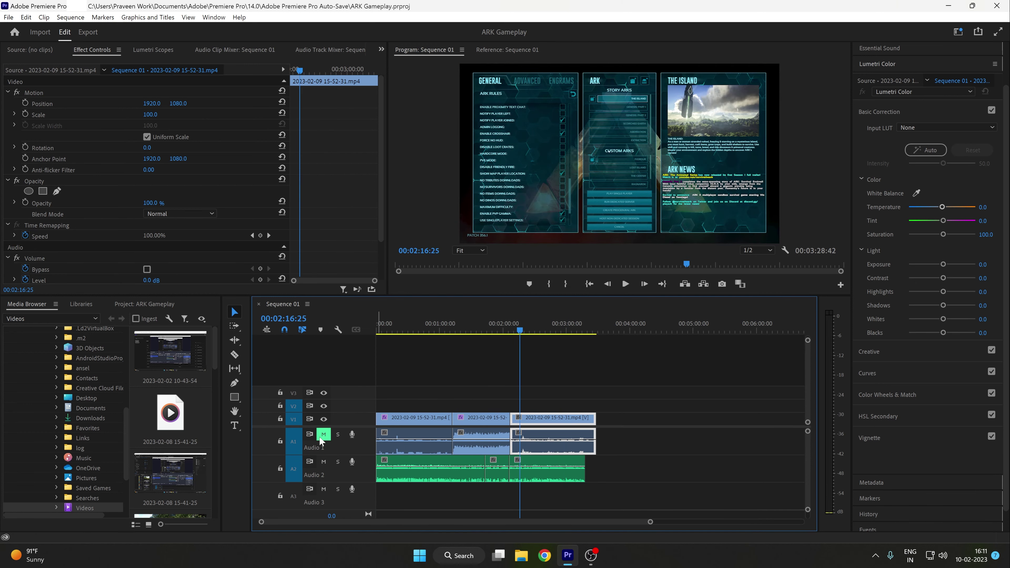
click(324, 434)
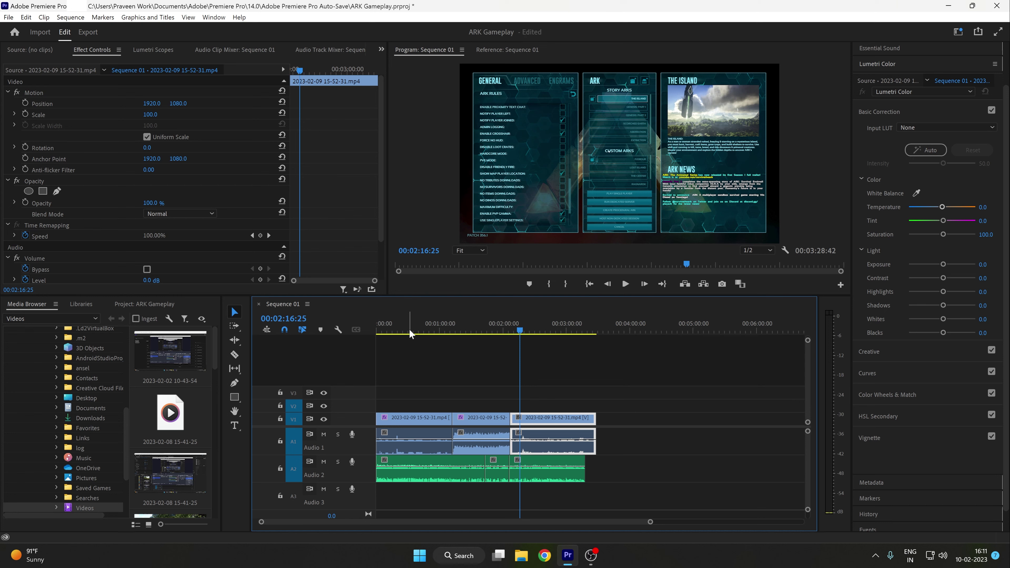
key(Home)
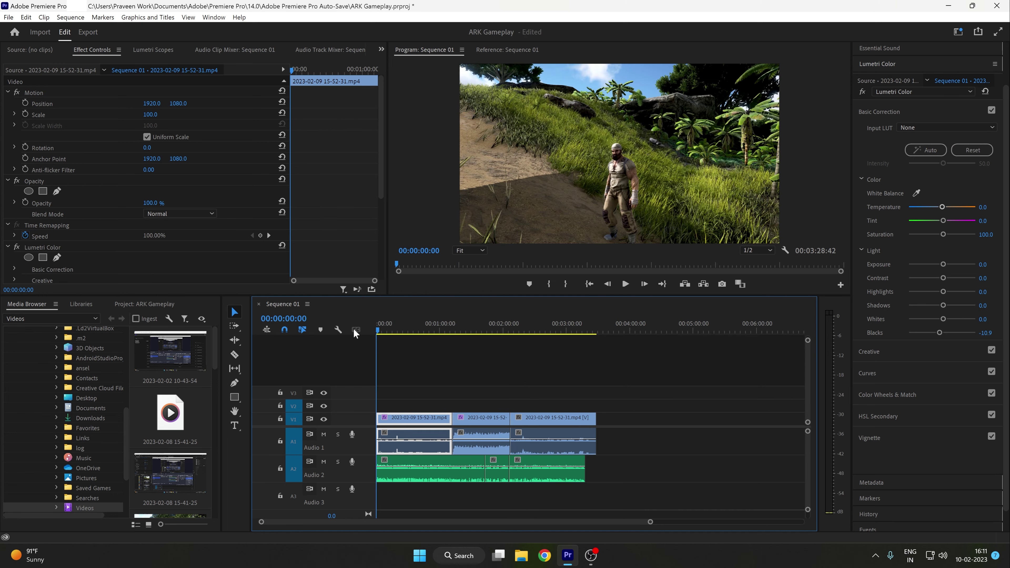
drag(378, 333, 404, 339)
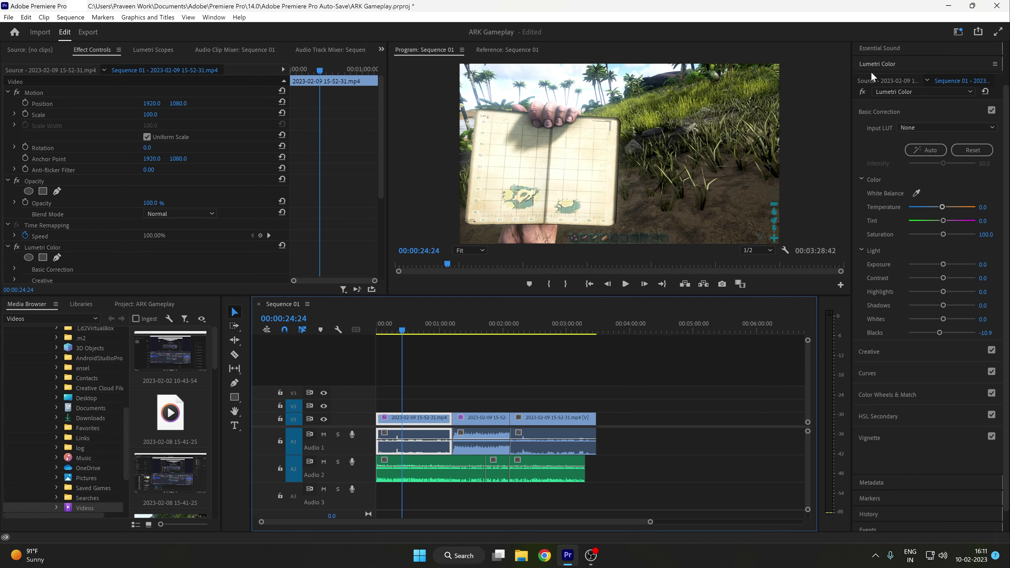
Step: Drag the Work 1 preset onto the last, middle and first voice-over clips on Audio 2
scroll(875, 100, up, 3)
click(882, 66)
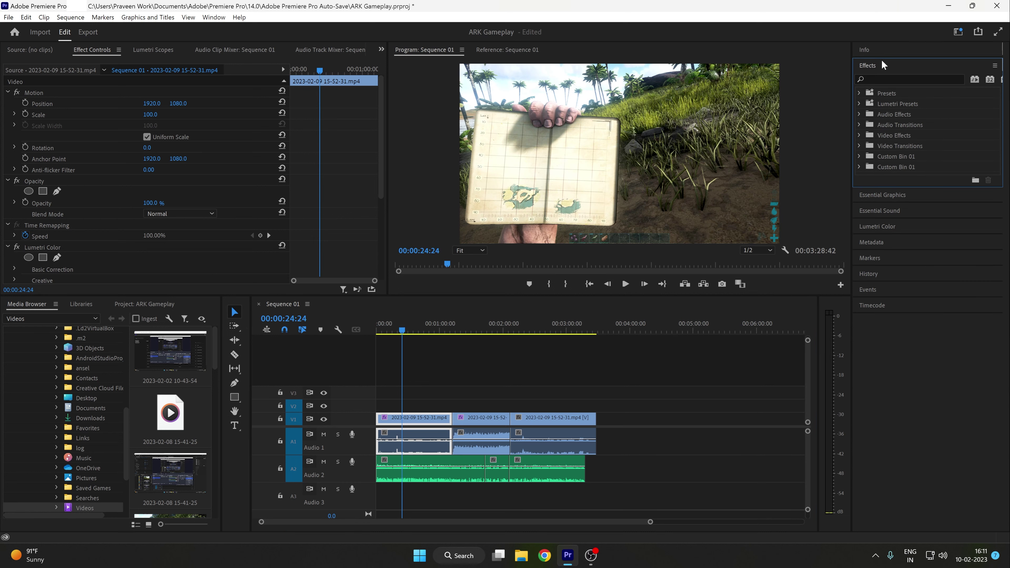
click(859, 93)
click(898, 105)
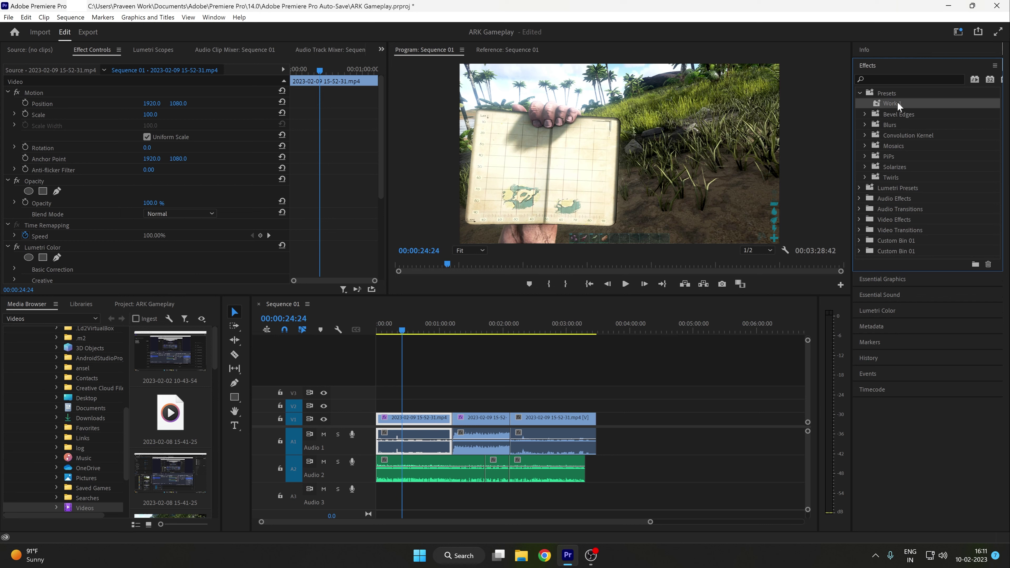
drag(898, 105, 564, 468)
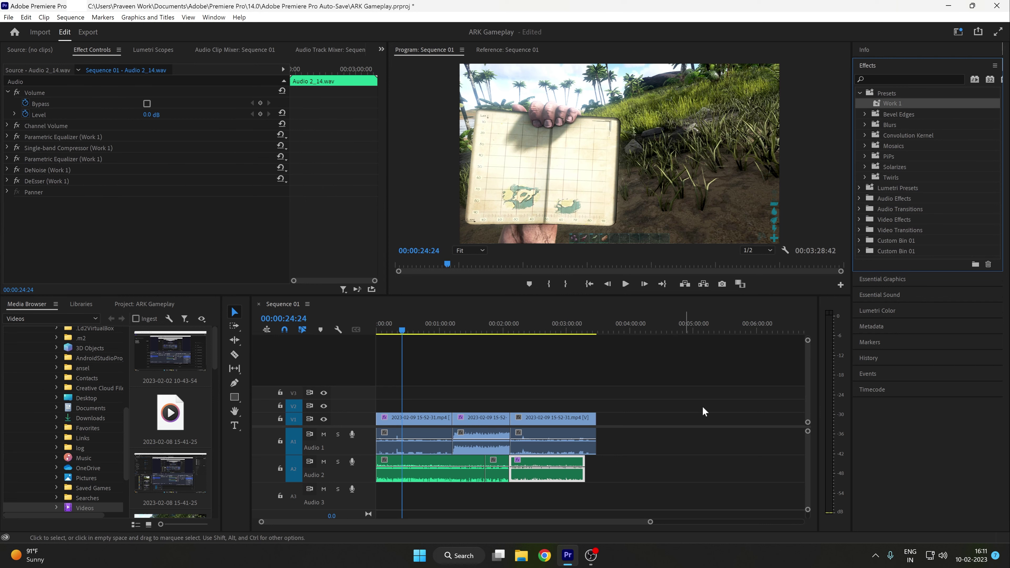
mouse_move(890, 104)
mouse_down()
mouse_move(516, 473)
mouse_move(497, 470)
mouse_up()
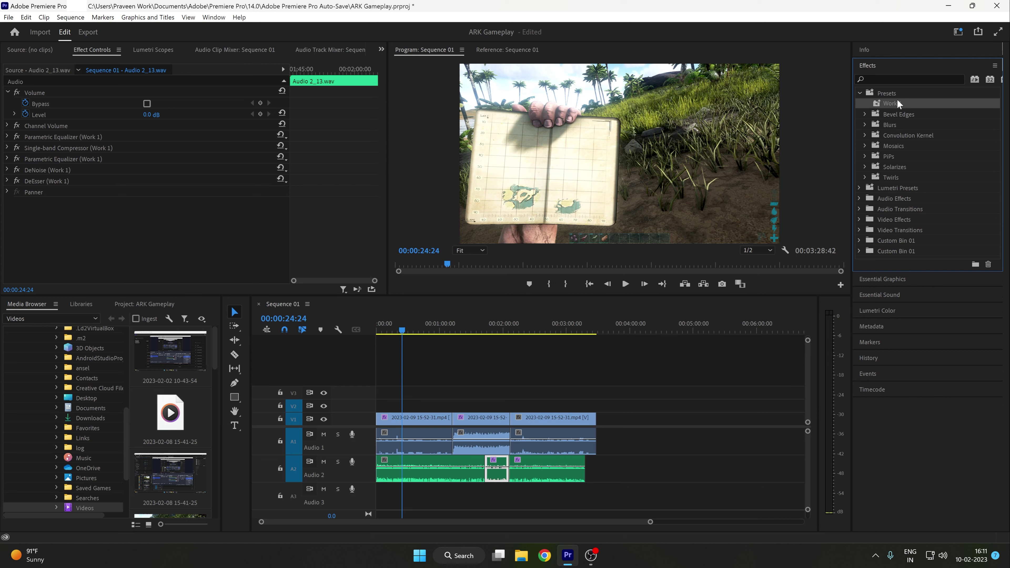
drag(898, 104, 456, 480)
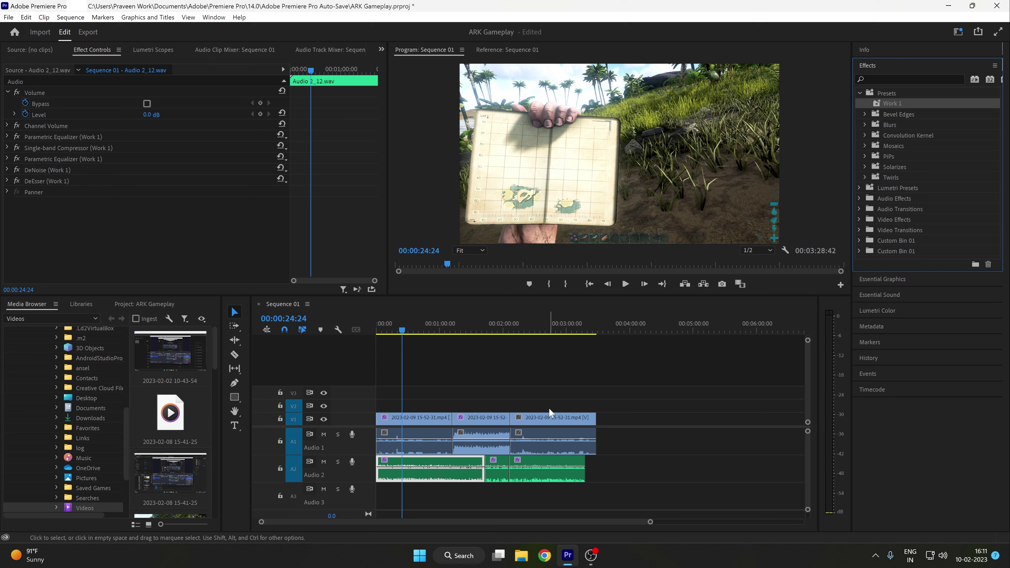
click(427, 437)
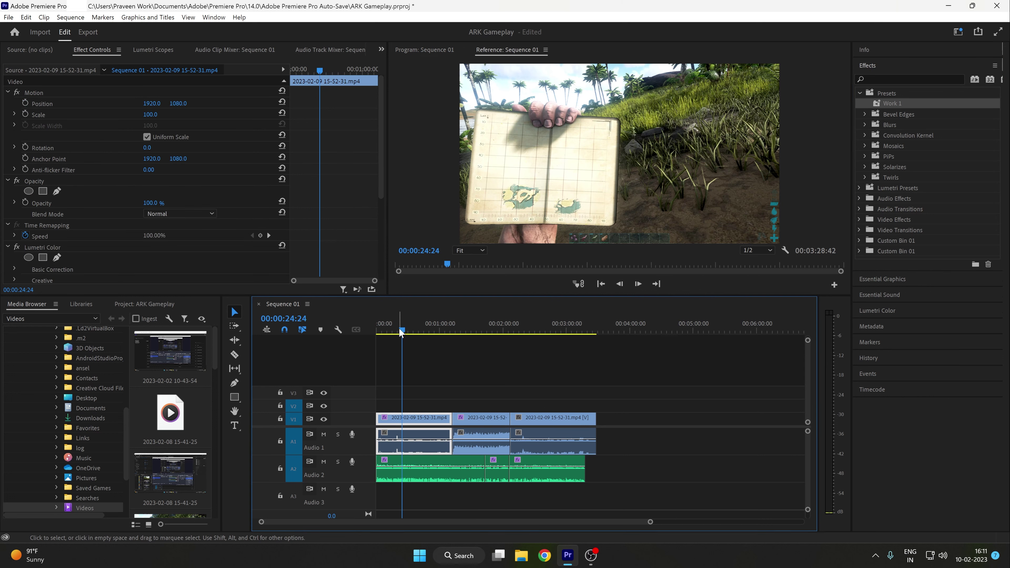
Step: Drag the three Audio 1 game clips' volume down to about -15 to -17 dB, the last to -17.2 dB
drag(400, 333, 416, 330)
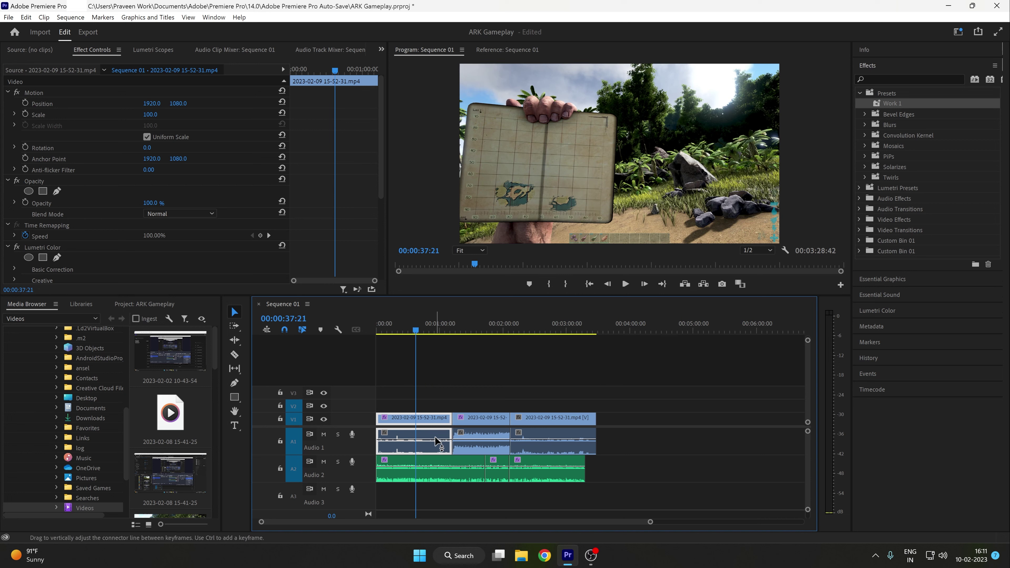
drag(436, 439, 436, 446)
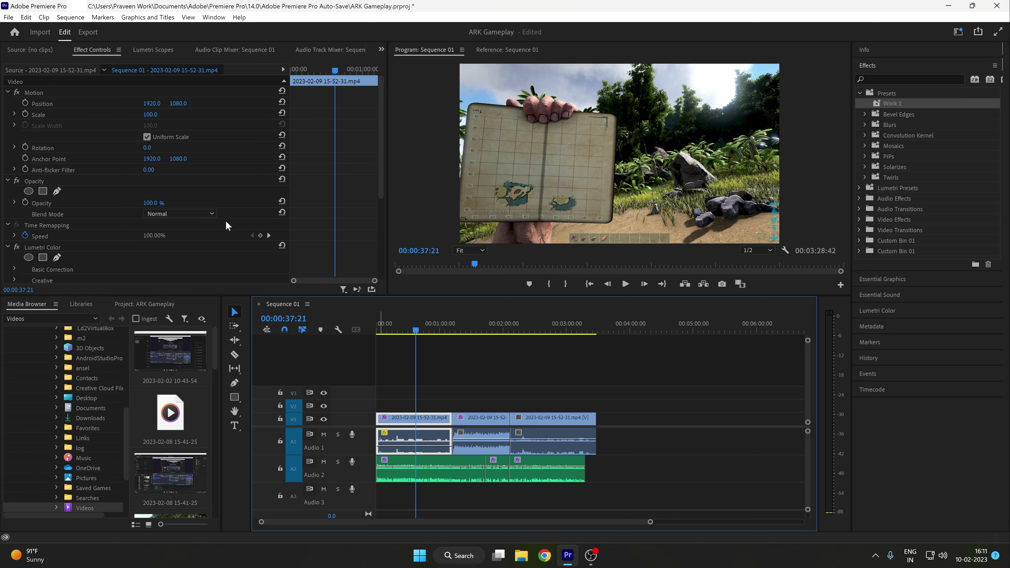
scroll(148, 207, down, 5)
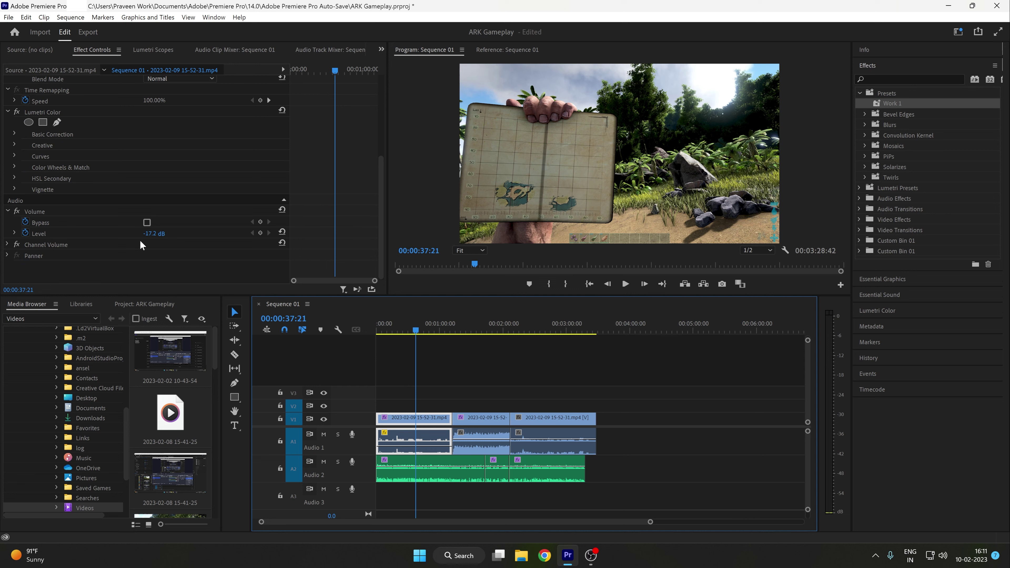
click(477, 447)
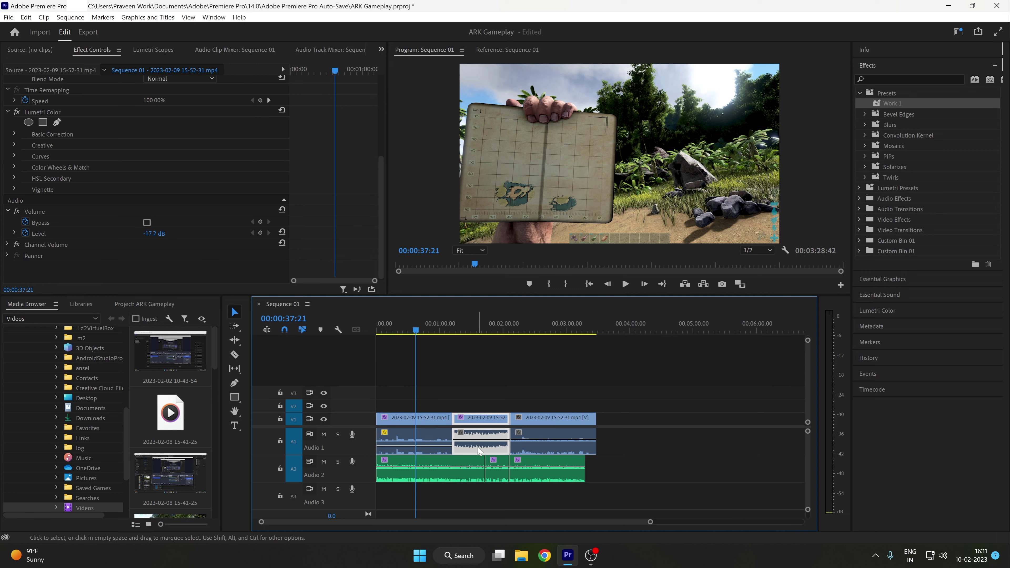
drag(480, 440, 481, 445)
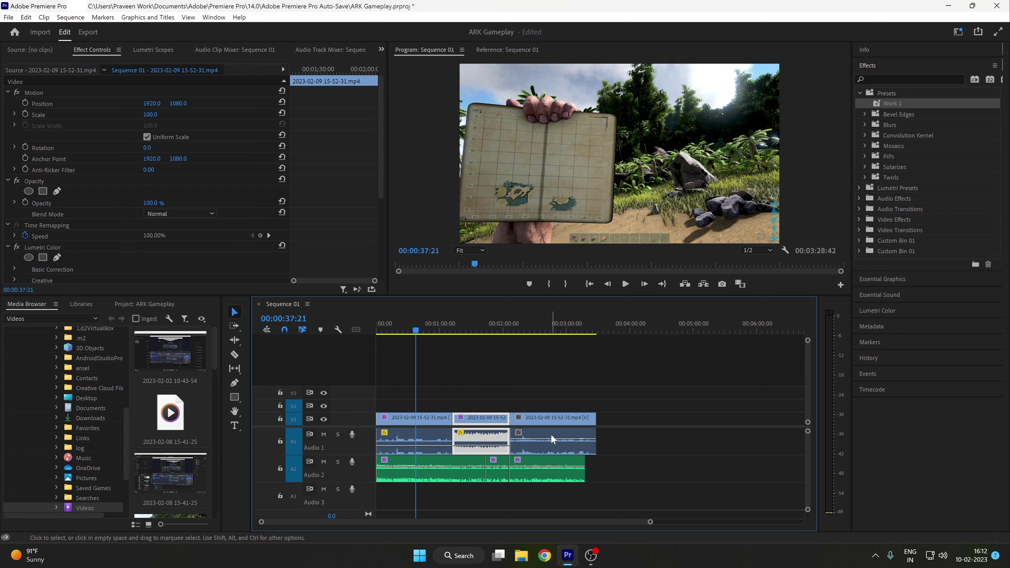
drag(480, 446, 479, 447)
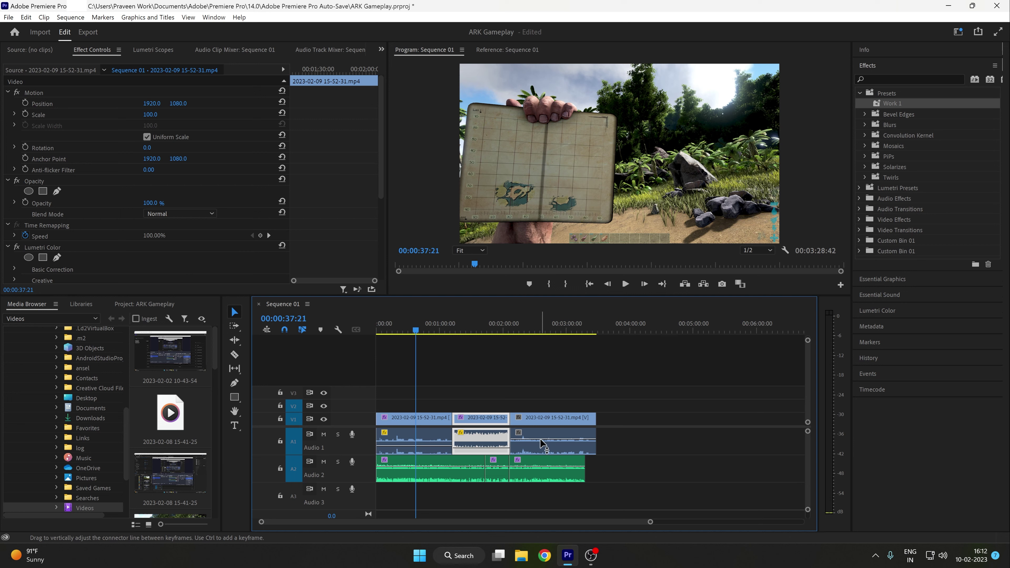
drag(541, 439, 541, 447)
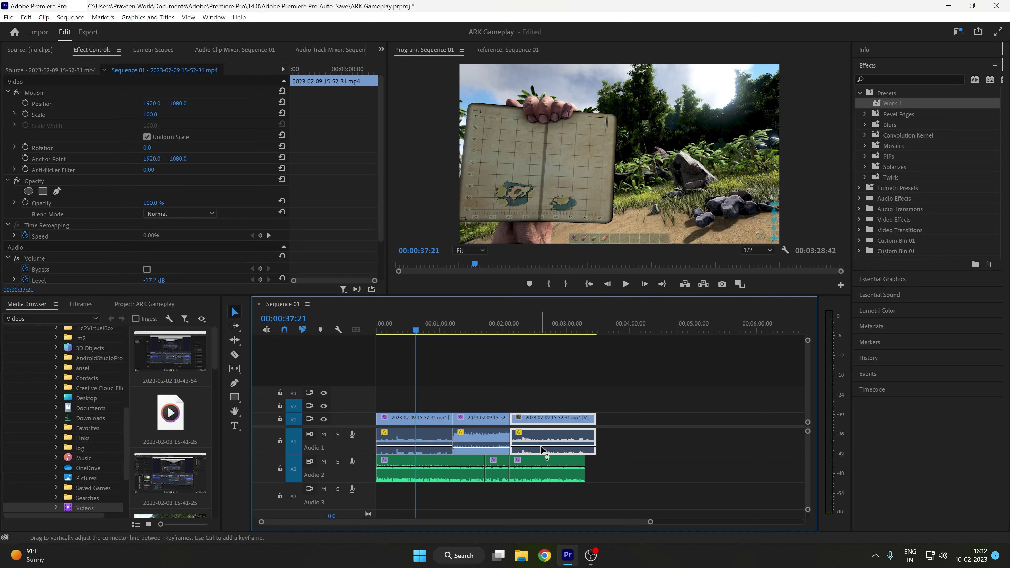
mouse_move(541, 450)
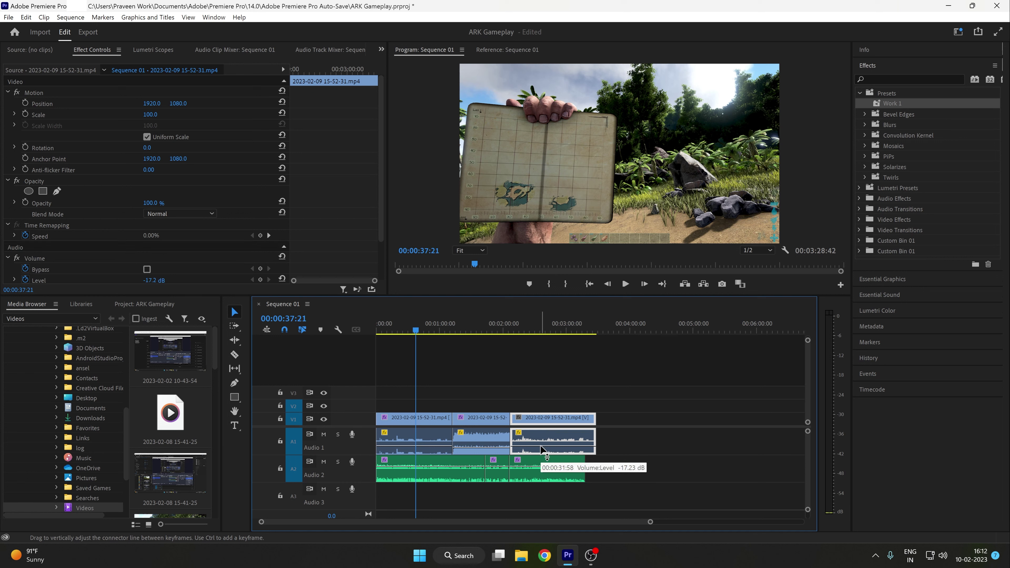
Step: Return the playhead to the start, deselect the clips, and jump to around 2:40
drag(416, 329, 356, 332)
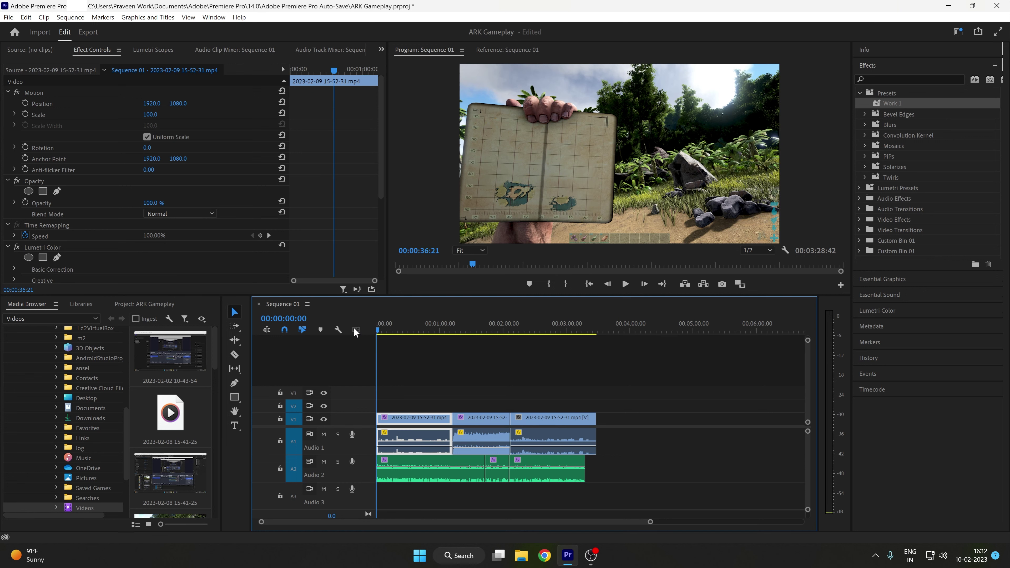
click(545, 330)
click(590, 351)
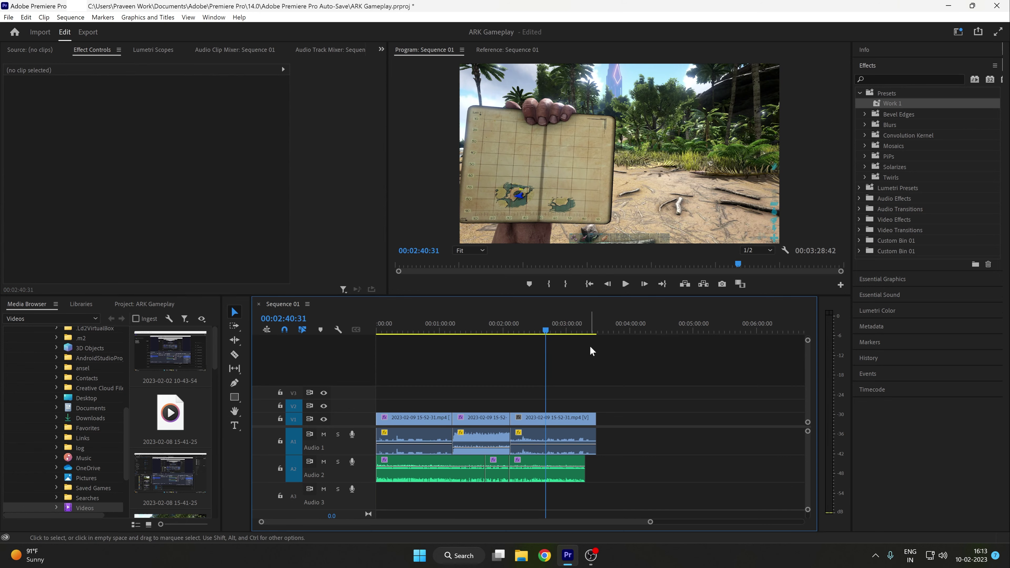
Step: Scrub through the gameplay and bring up the Essential Graphics templates panel
mouse_move(544, 326)
mouse_down()
mouse_move(399, 346)
mouse_move(594, 356)
mouse_move(382, 351)
mouse_up()
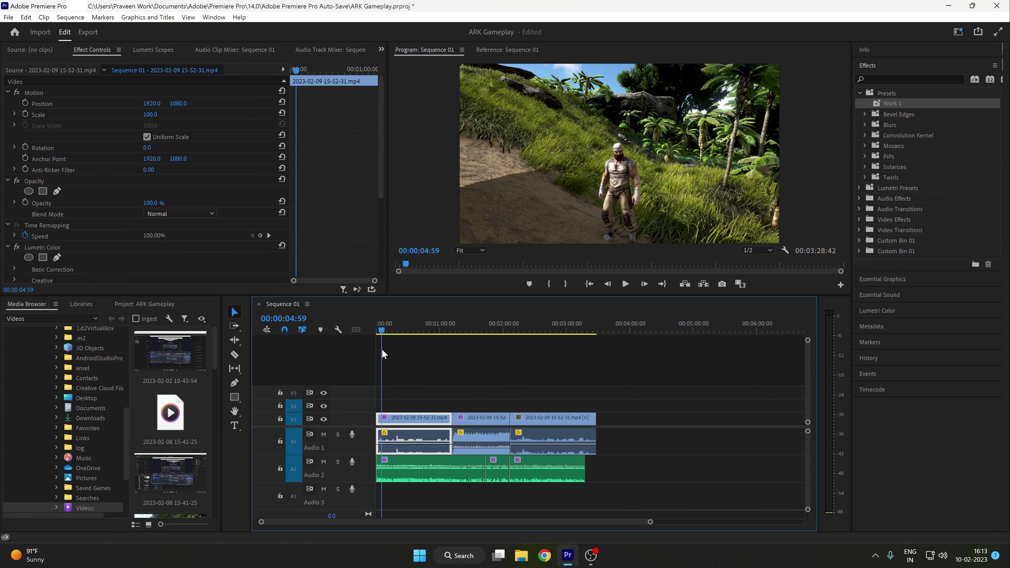
drag(382, 354, 486, 353)
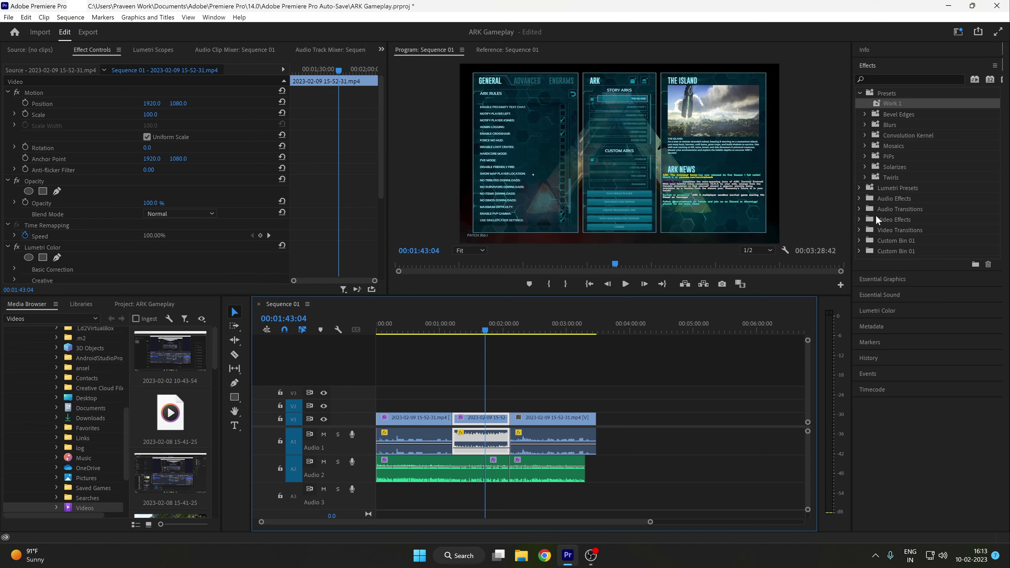
click(871, 278)
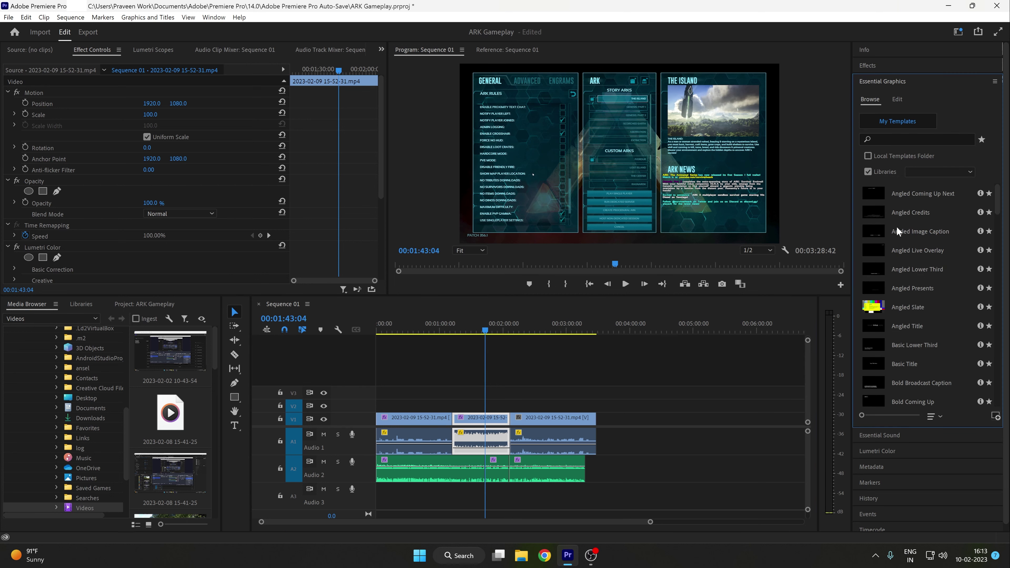
scroll(897, 229, down, 10)
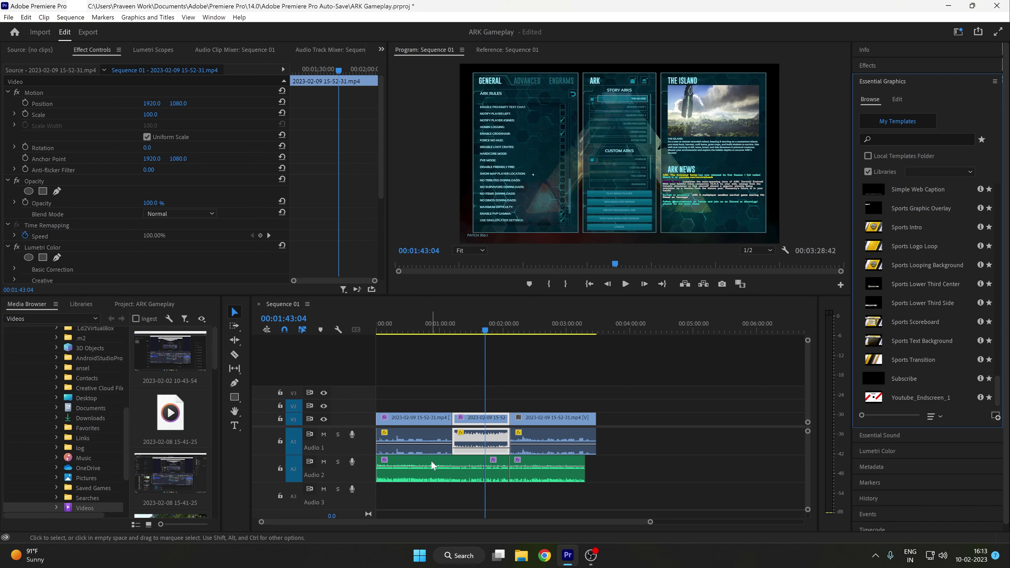
scroll(430, 457, down, 1)
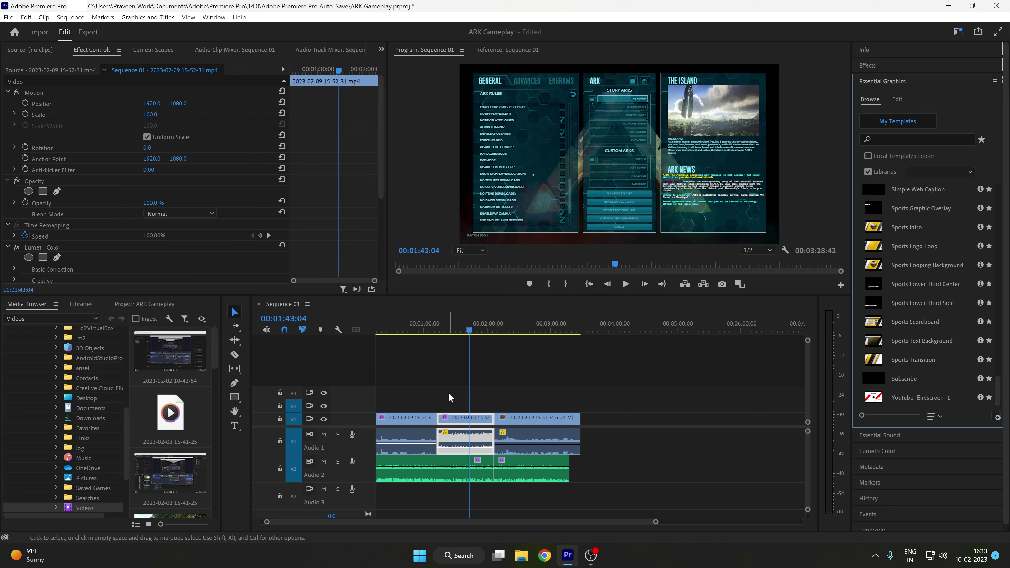
scroll(445, 393, up, 2)
Step: Deselect the middle clip, zoom the timeline out, and scrub through the sequence
click(444, 378)
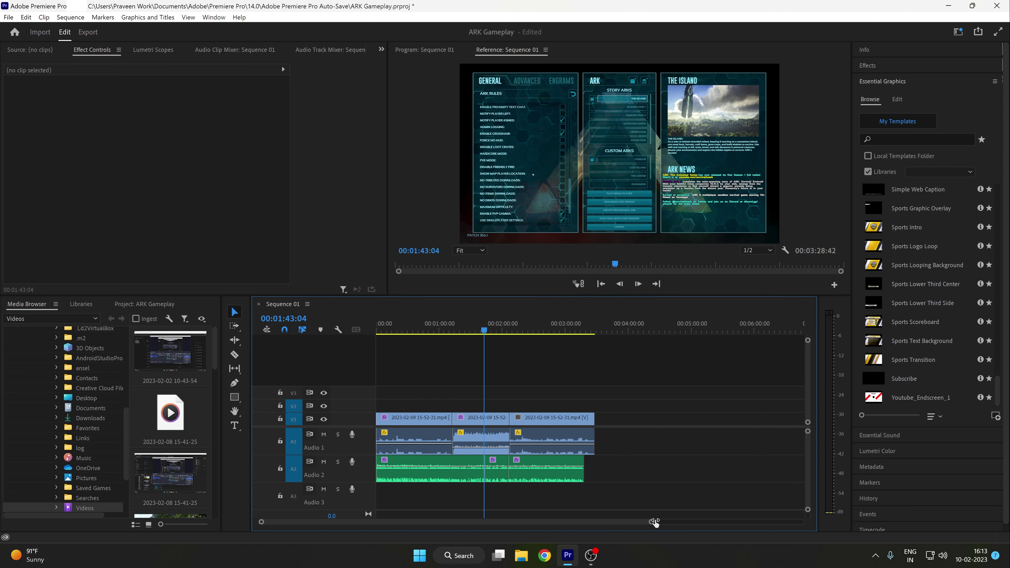
drag(651, 522, 696, 523)
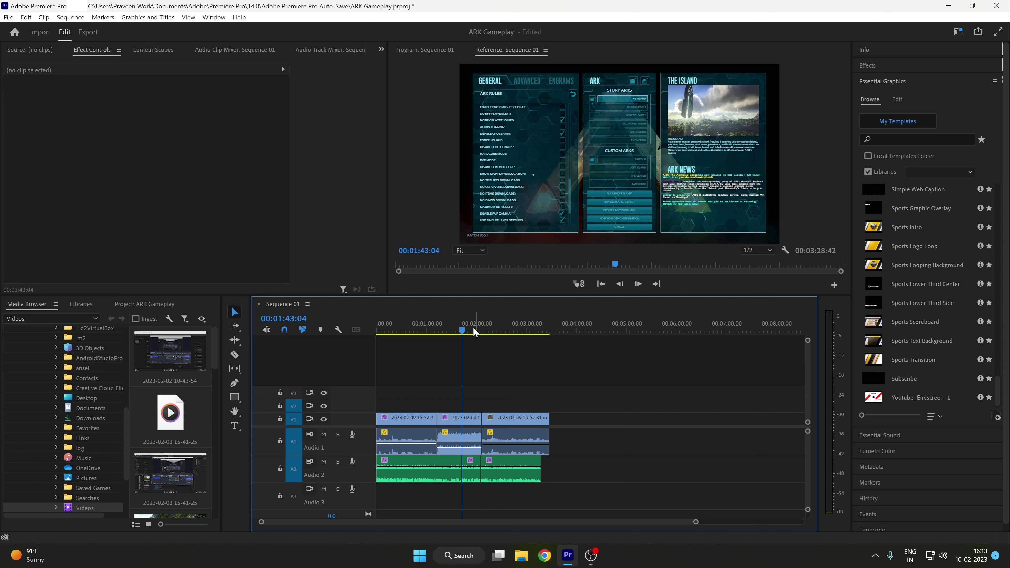
mouse_move(466, 331)
mouse_down()
mouse_move(550, 336)
mouse_move(358, 336)
mouse_up()
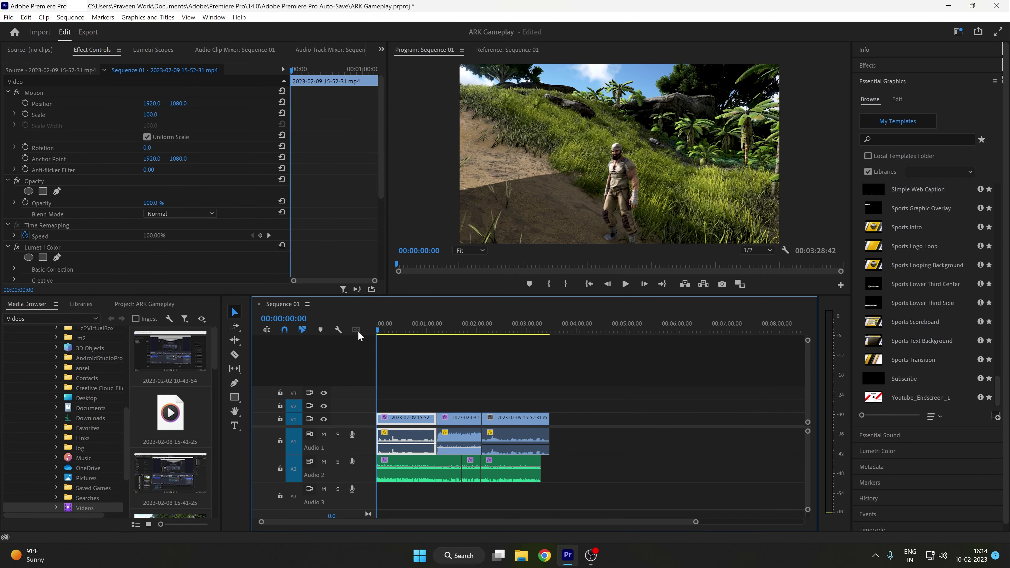
Step: Mark In at 00:00:00:00 and Out at 00:03:28:14 from the time ruler
right_click(392, 329)
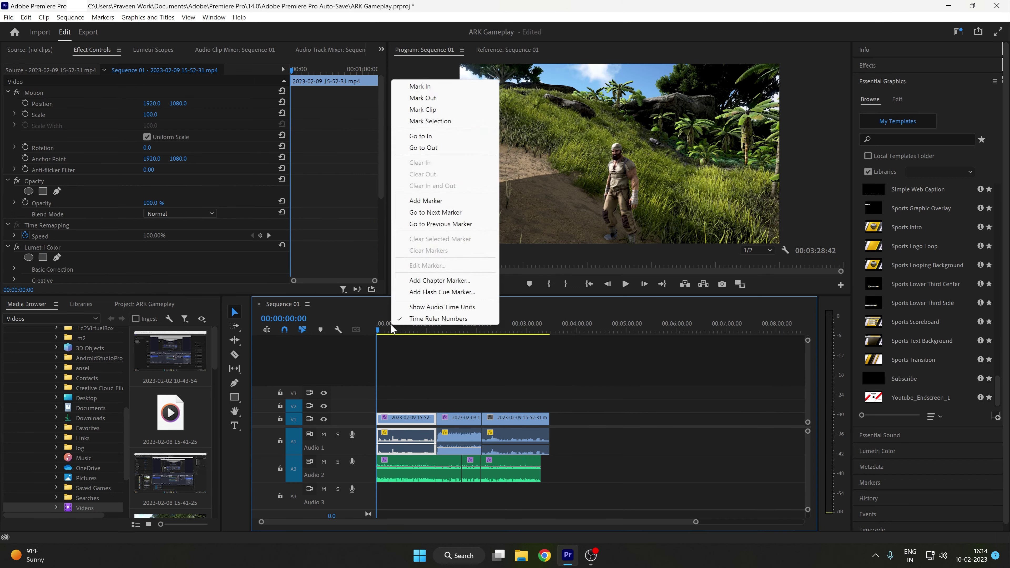
click(420, 87)
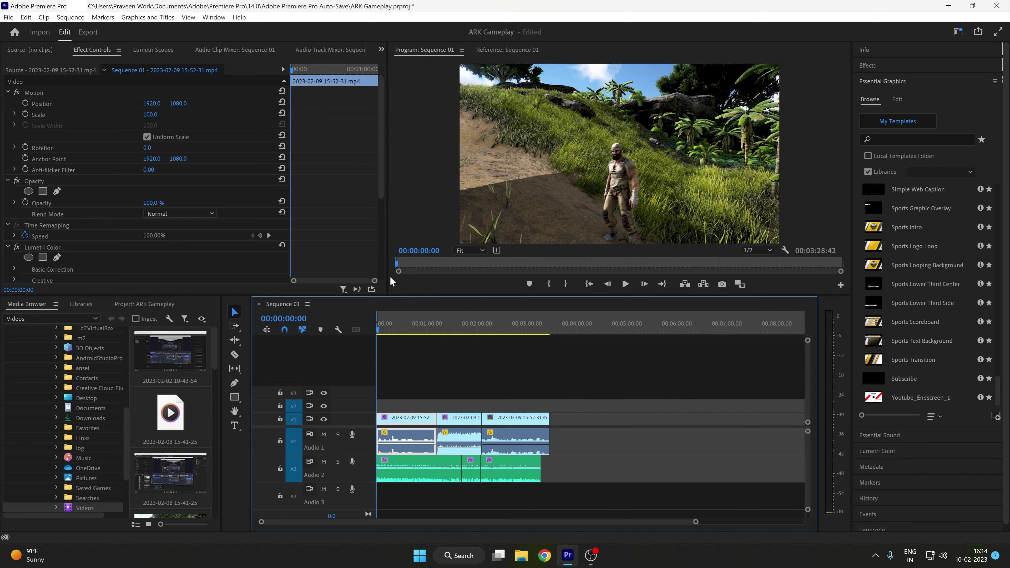
drag(528, 353, 549, 350)
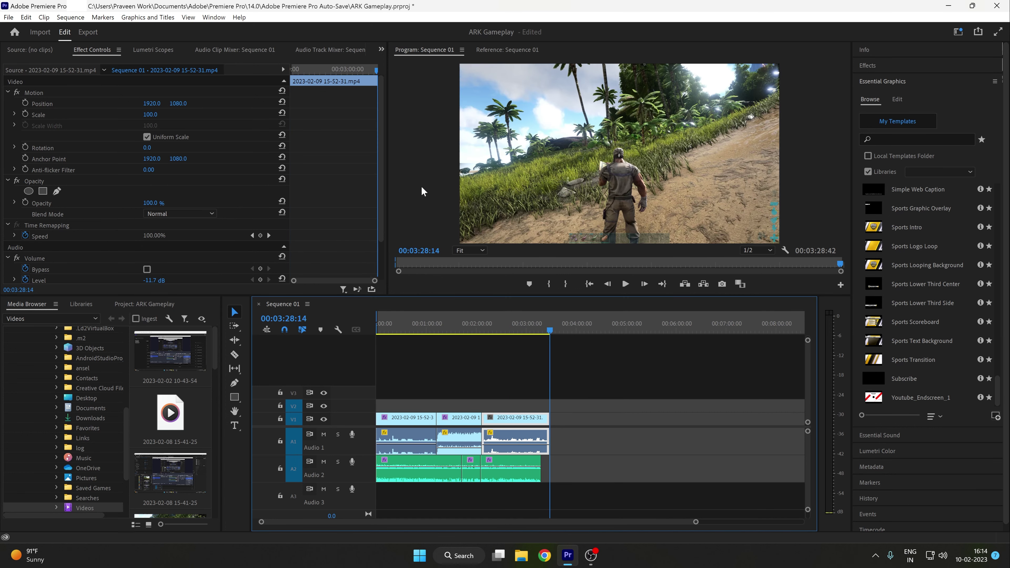
right_click(449, 322)
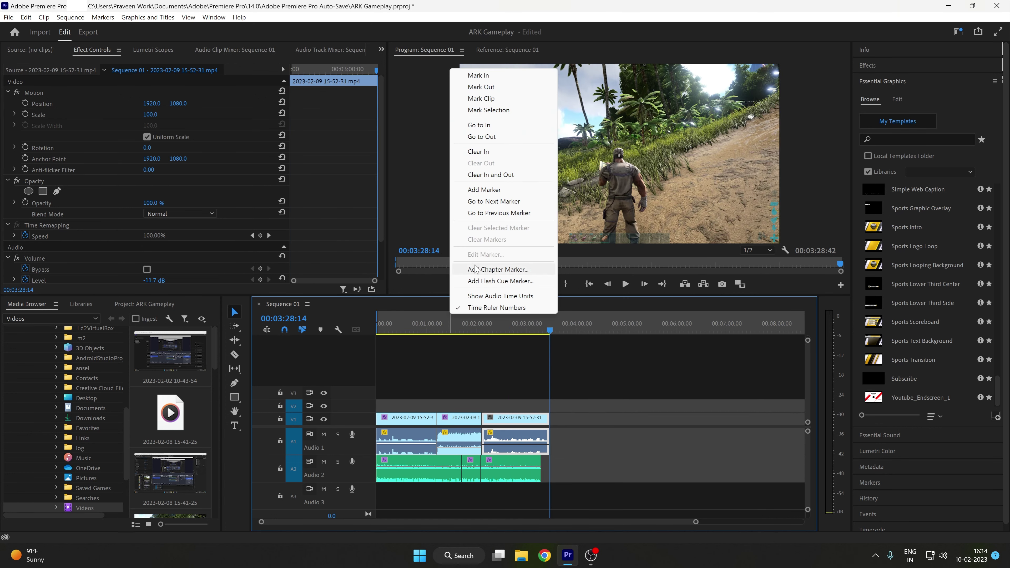
click(481, 87)
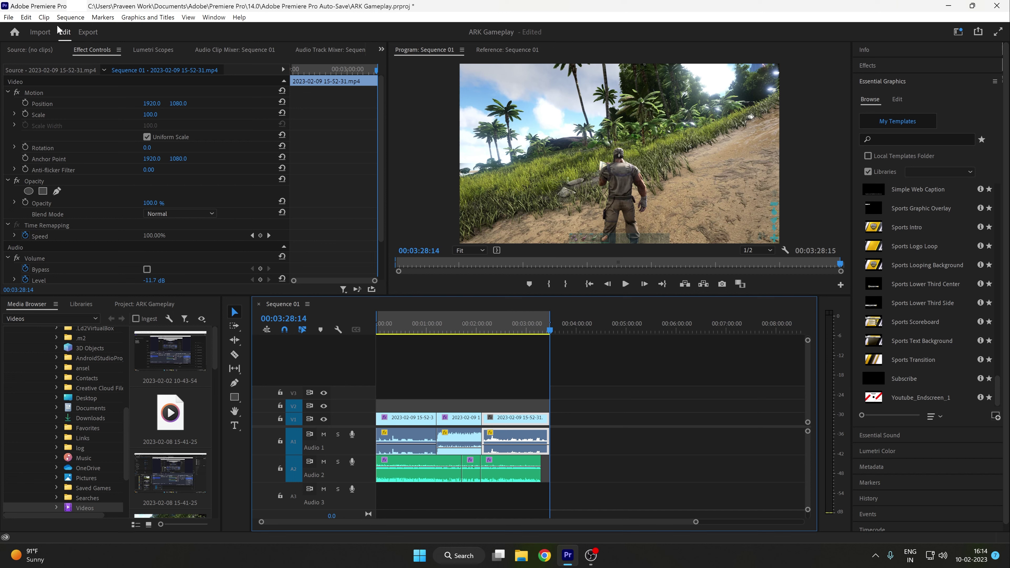
Step: In Export, rename the file to a how-to title about single player in ARK Survival Evolved
click(88, 35)
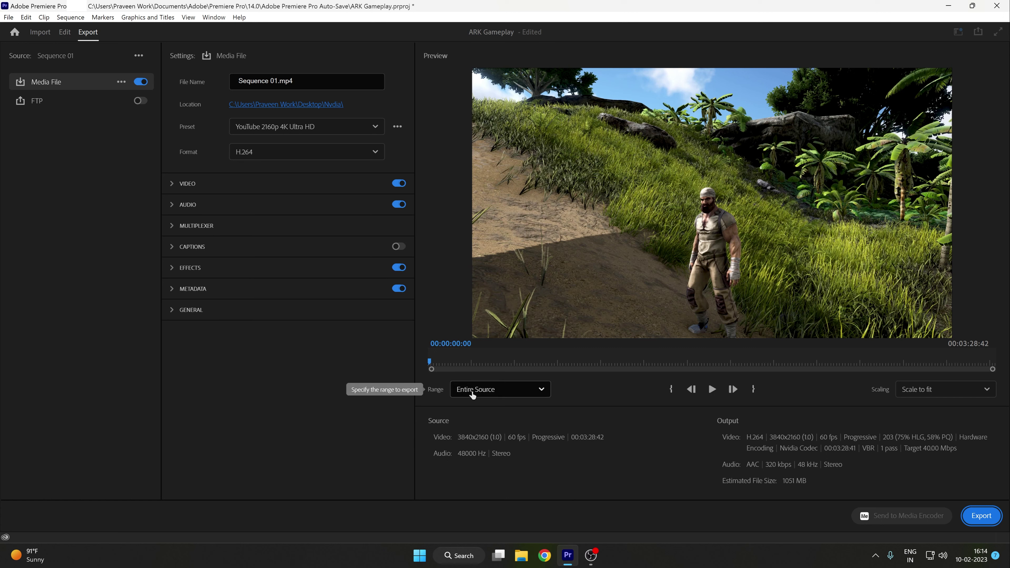
click(281, 82)
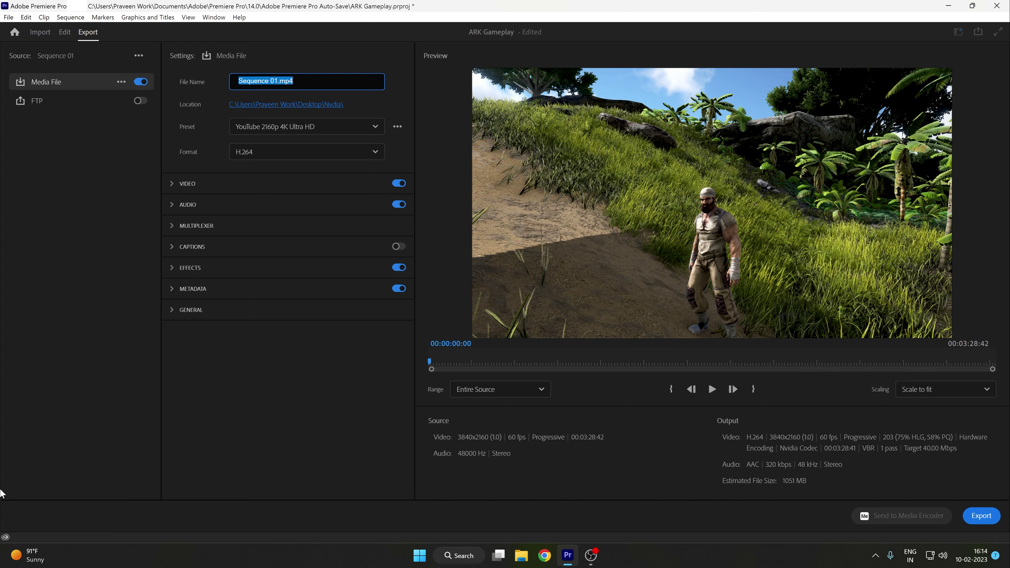
text(h)
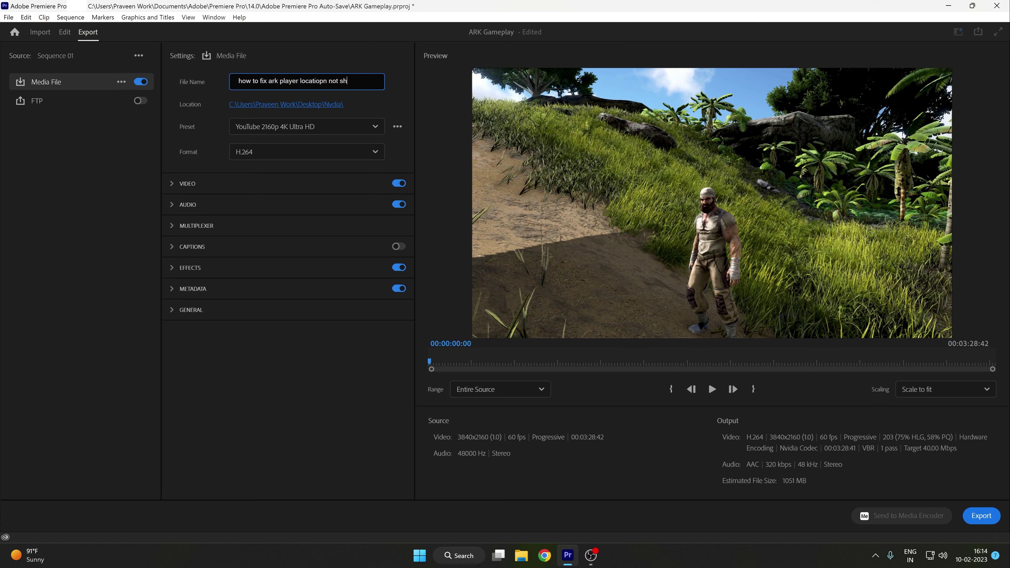
text(nn singl)
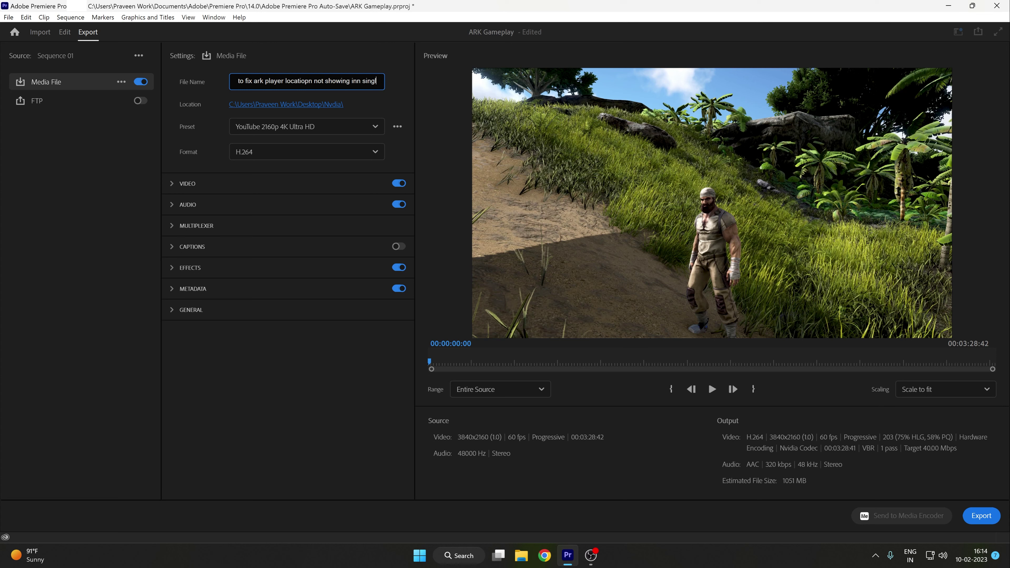
text(e player )
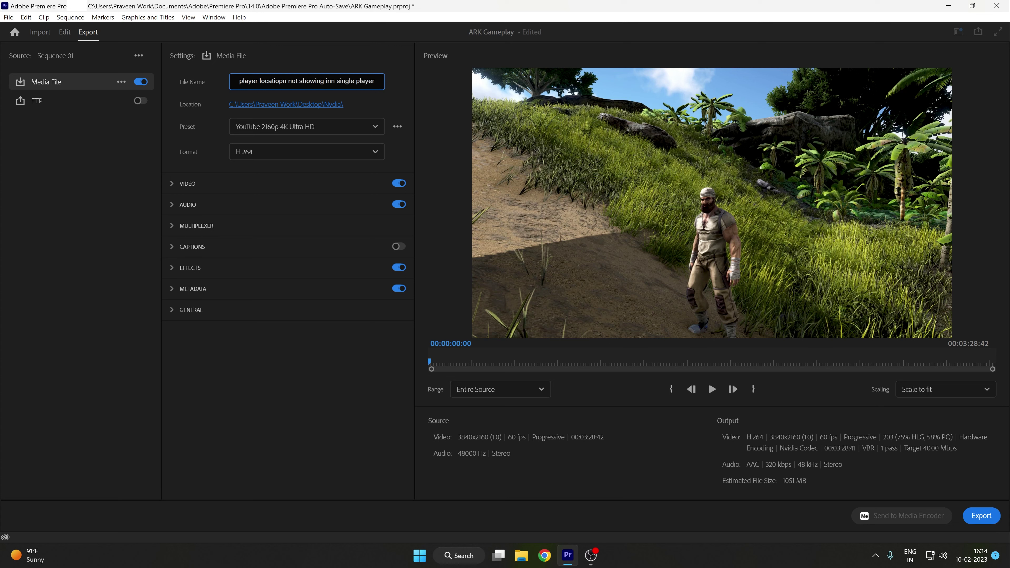
text(in ark su)
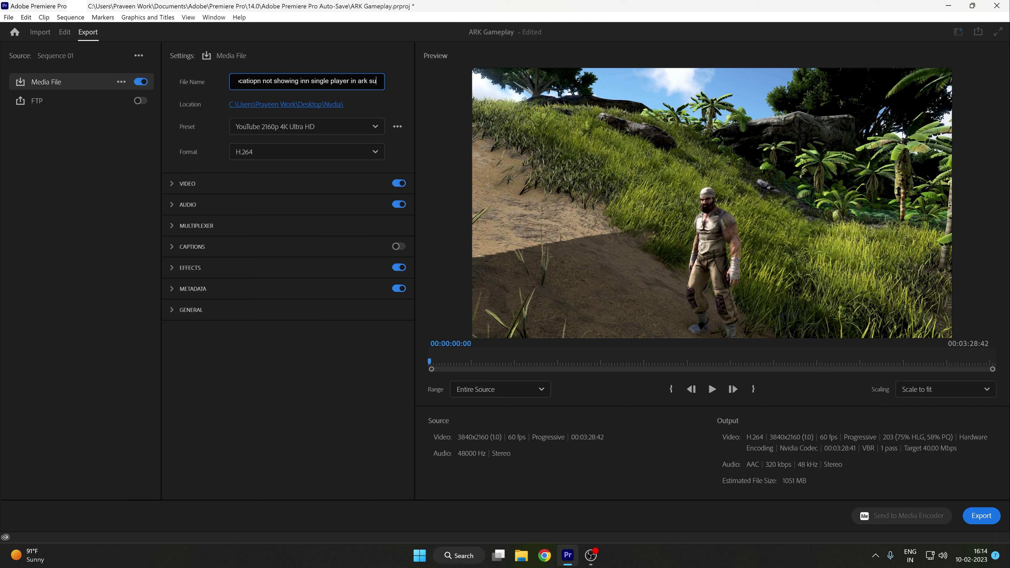
text(rvival evolv)
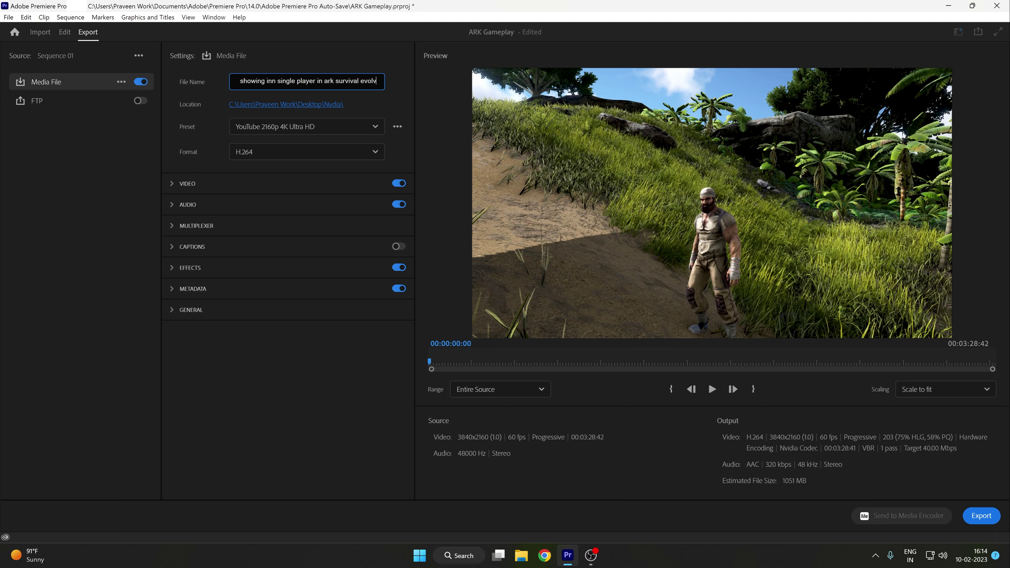
text(ed)
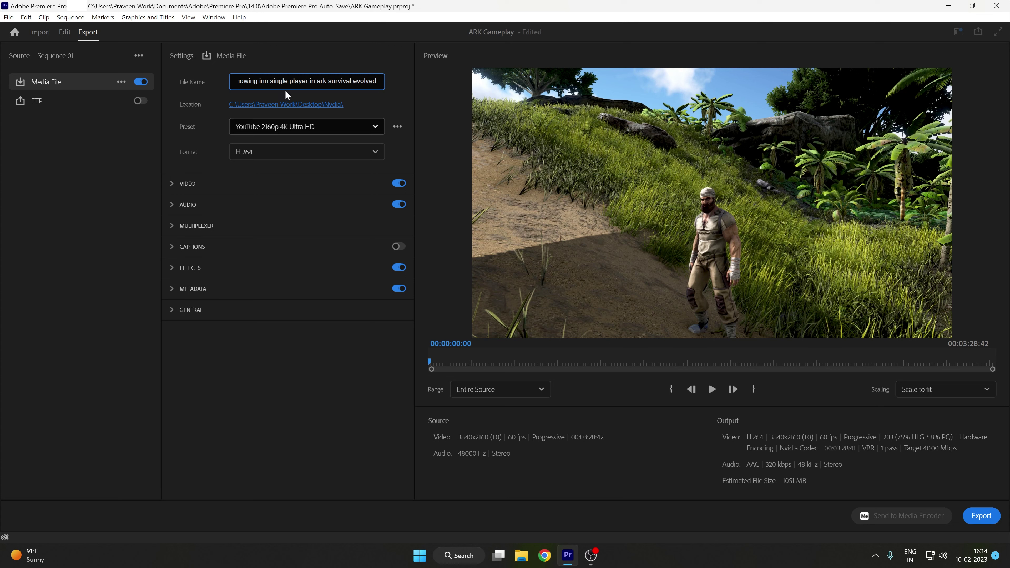
click(268, 81)
key(BackSpace)
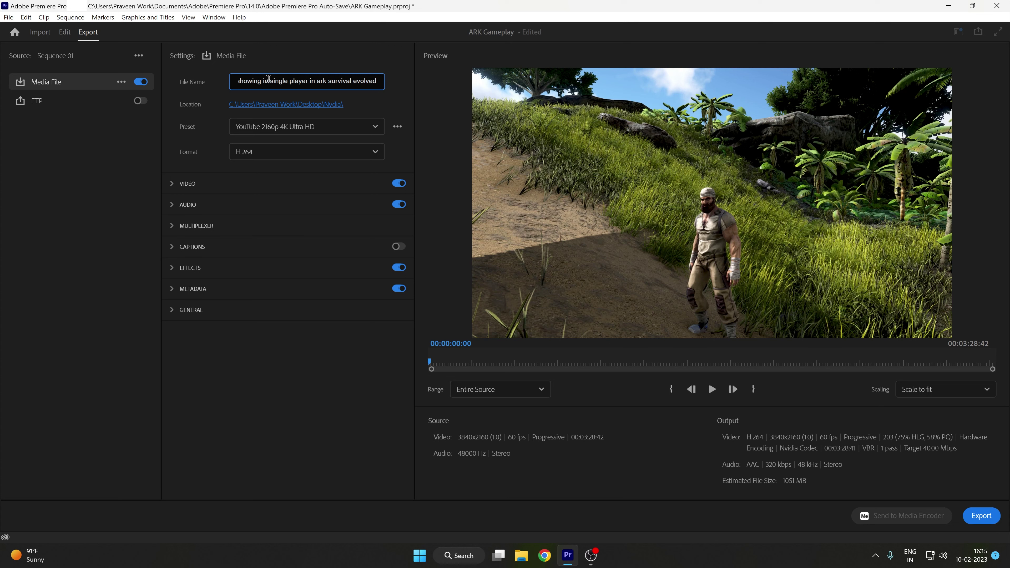
Step: Keep the YouTube 2160p 4K Ultra HD preset and set Range to Source In/Out
click(274, 126)
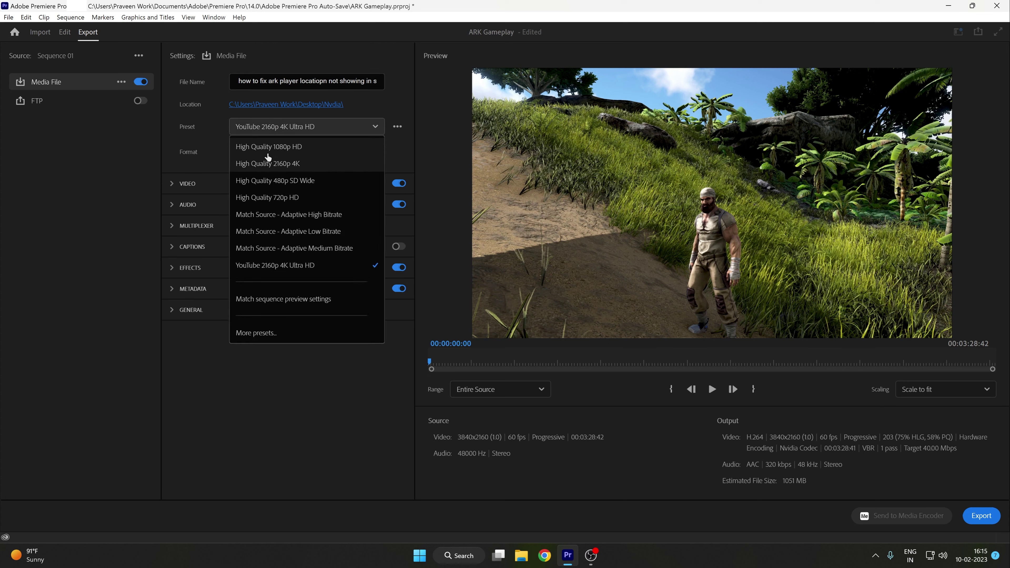
click(157, 149)
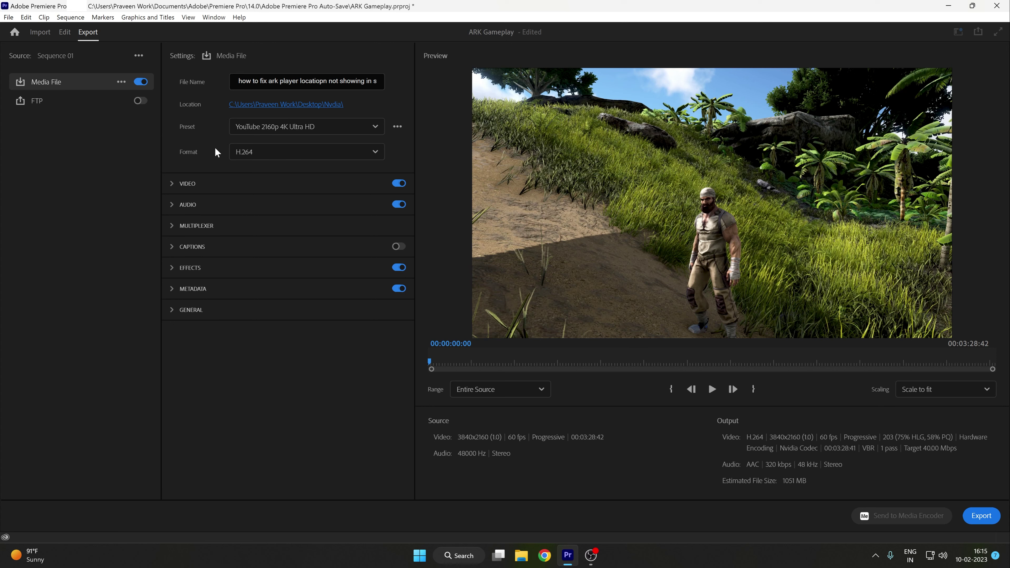
click(514, 389)
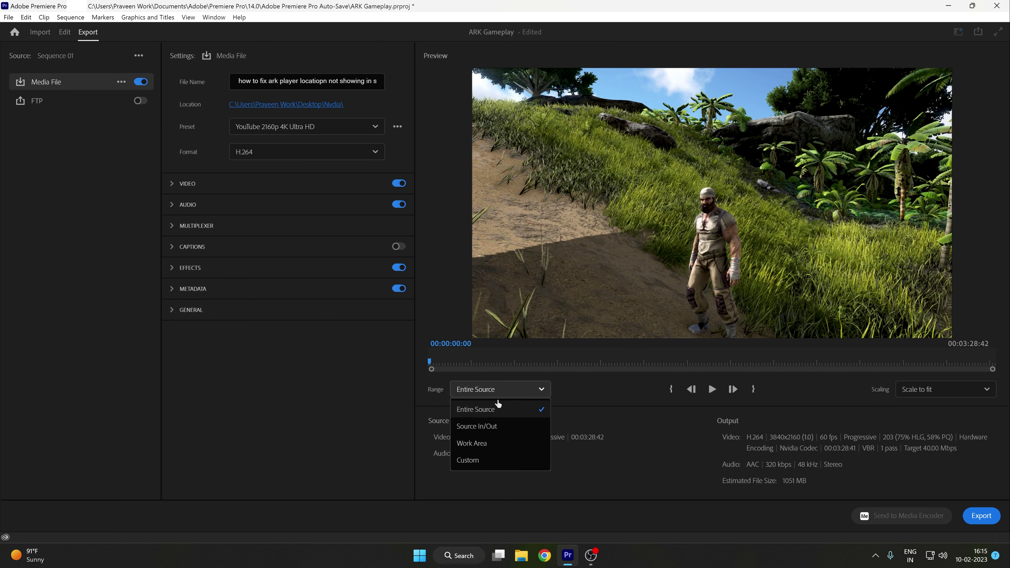
click(494, 427)
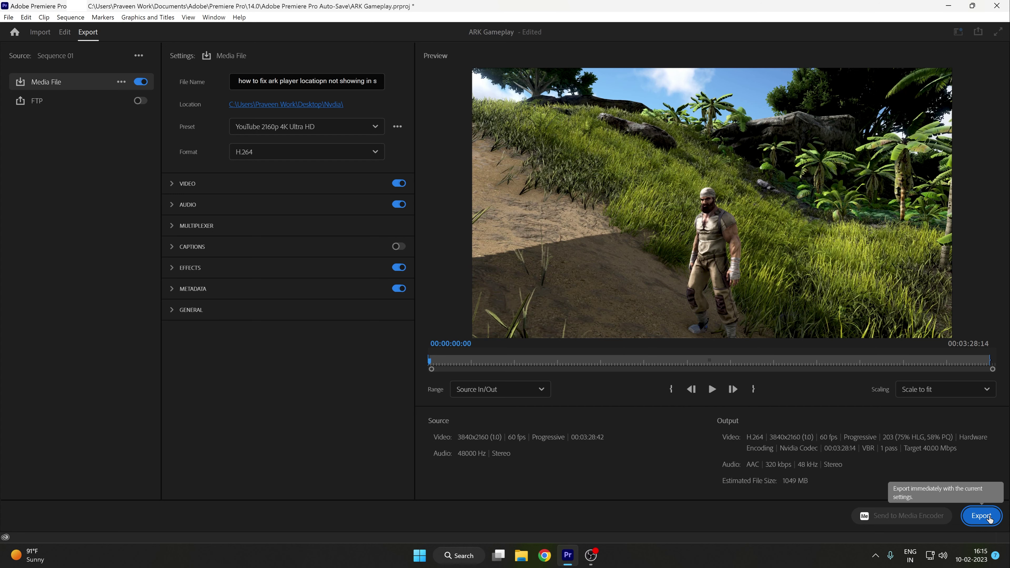
Step: Export Sequence 01 to MP4 and let encoding begin
click(981, 516)
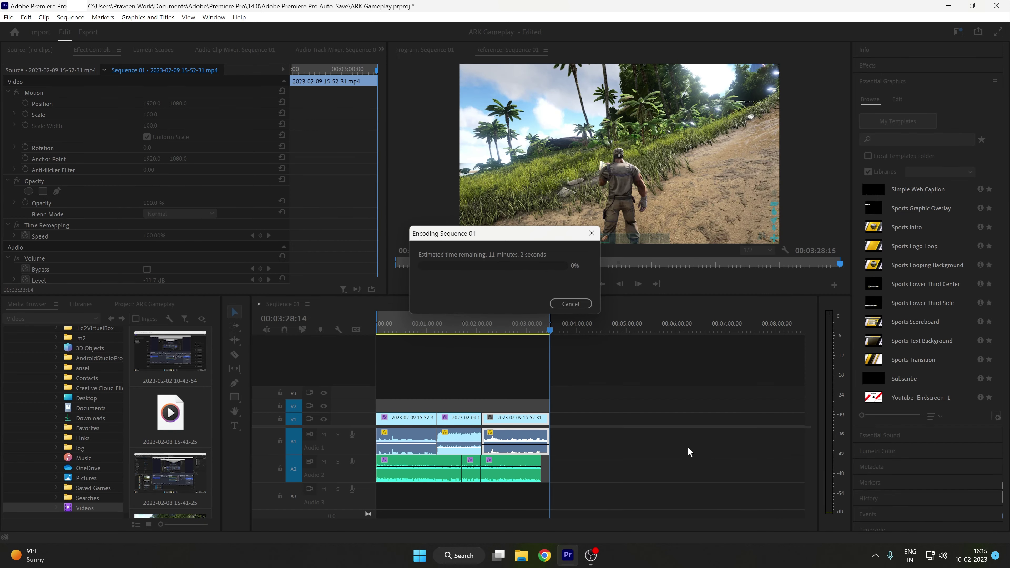